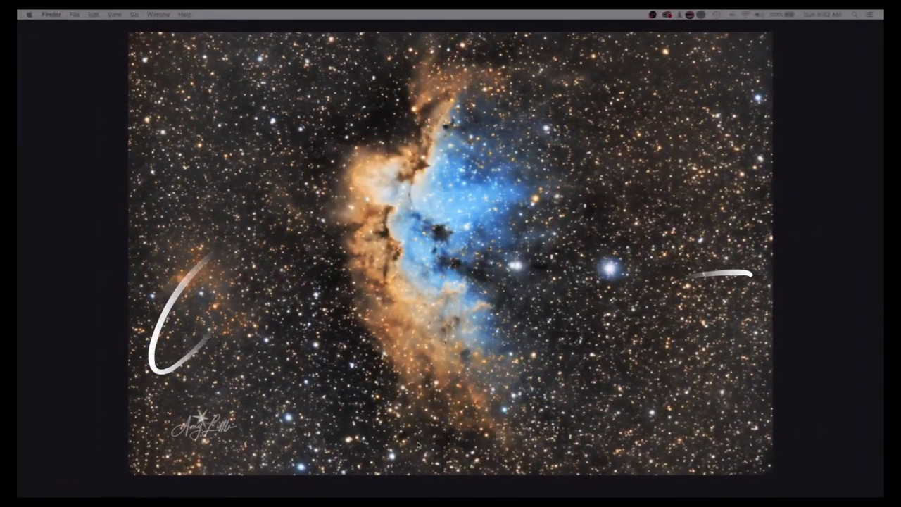
- Bring PixInsight to the front and dock the Process Console at Left-Bottom
mouse_move(400, 496)
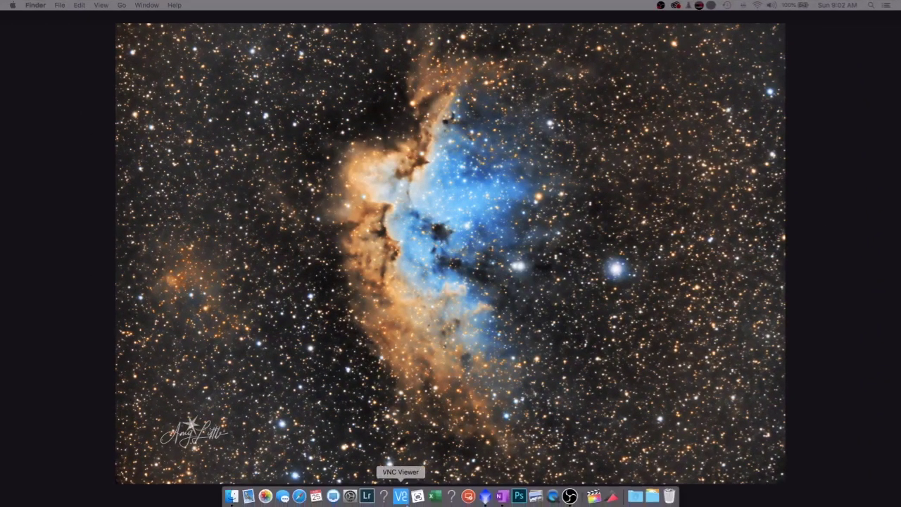
left_click(485, 496)
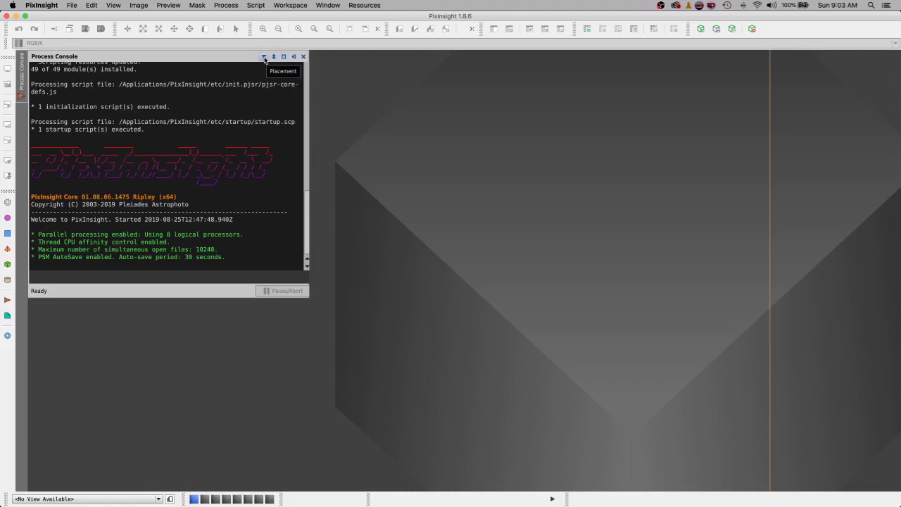
left_click(265, 59)
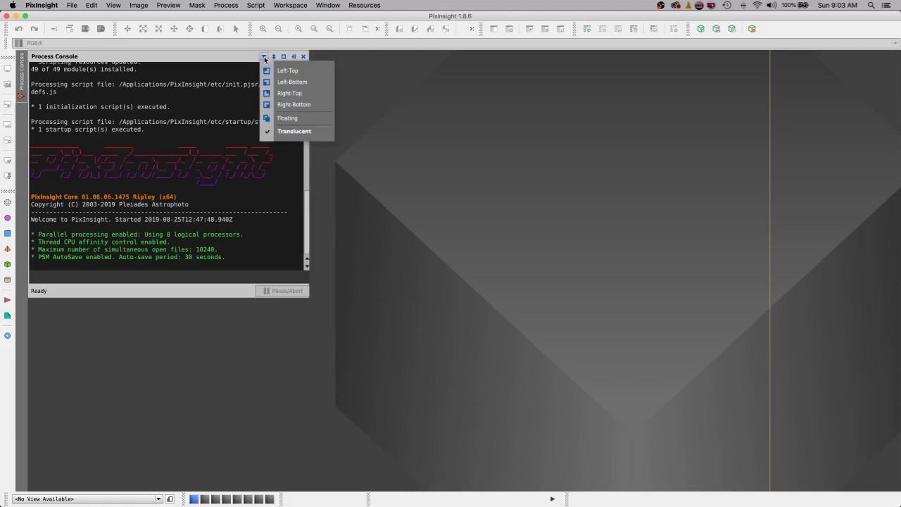
left_click(295, 83)
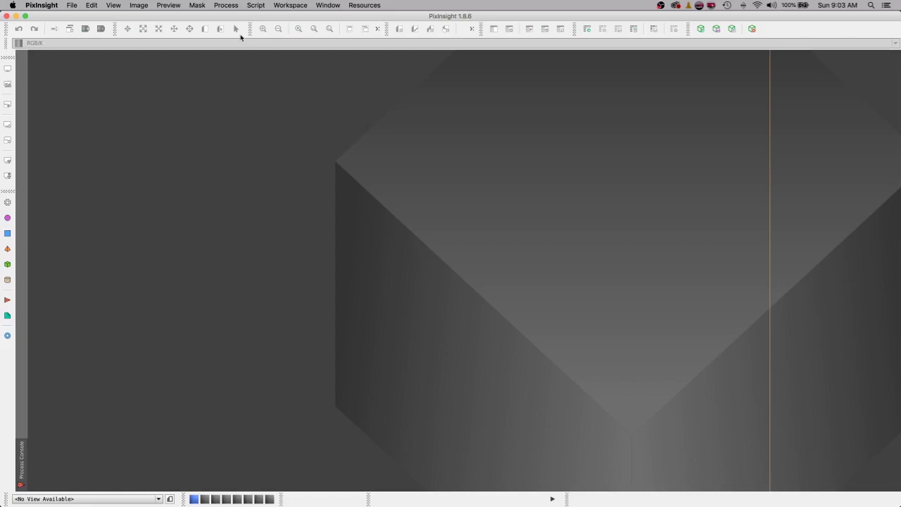
- Scroll through Process > <All Processes>, then open AutomaticBackgroundExtractor from BackgroundModelization
left_click(225, 6)
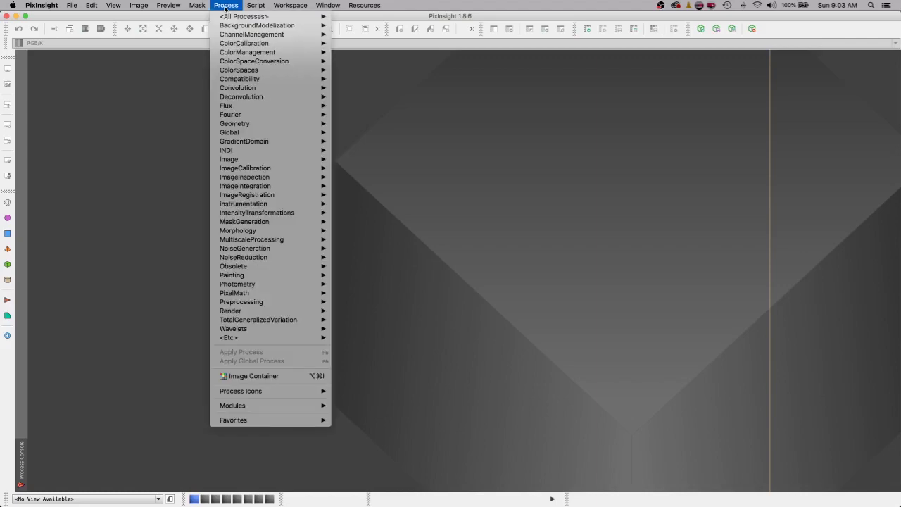
mouse_move(232, 18)
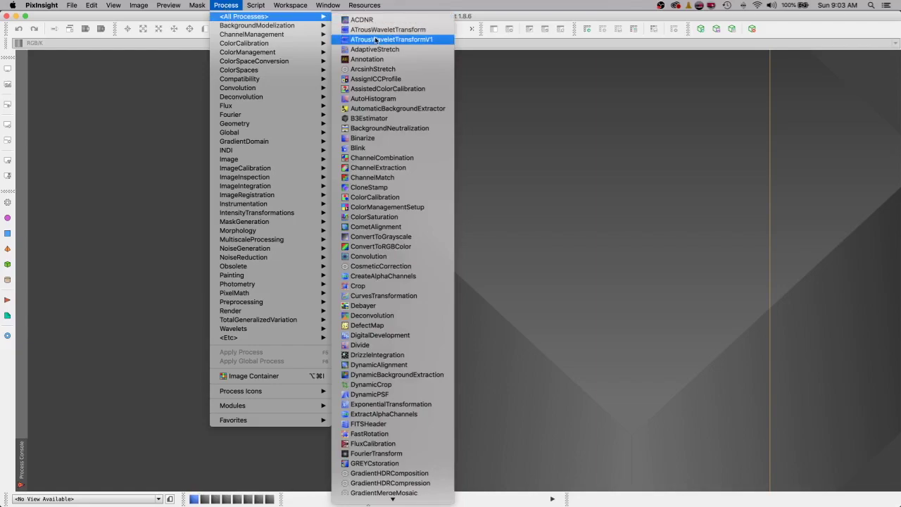
scroll(360, 206, "down", 10)
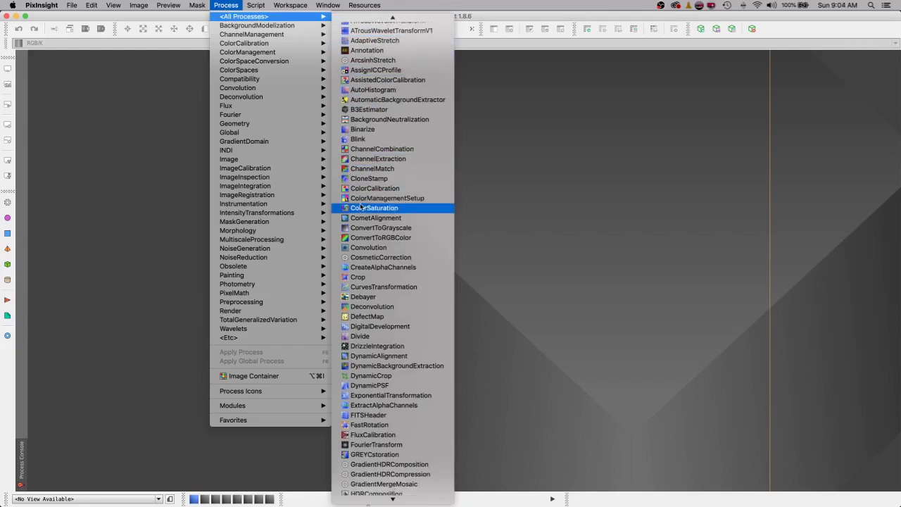
scroll(360, 205, "down", 2)
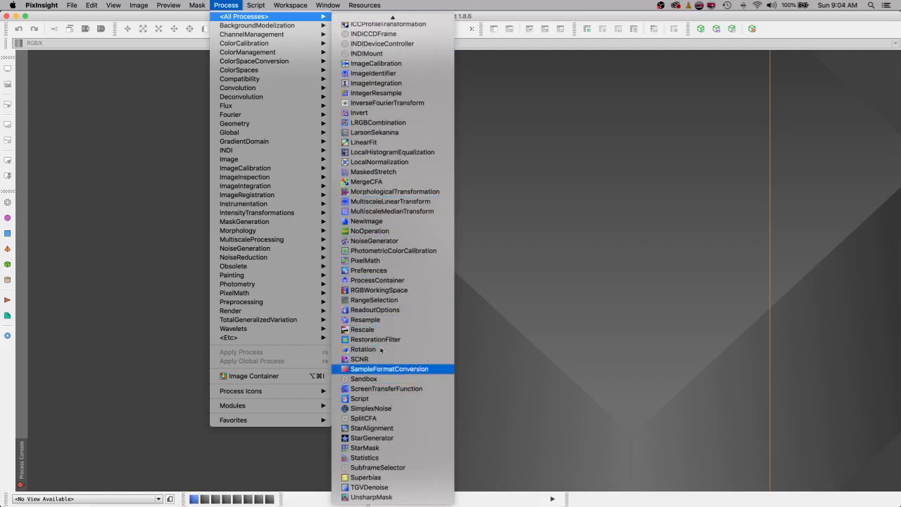
mouse_move(289, 30)
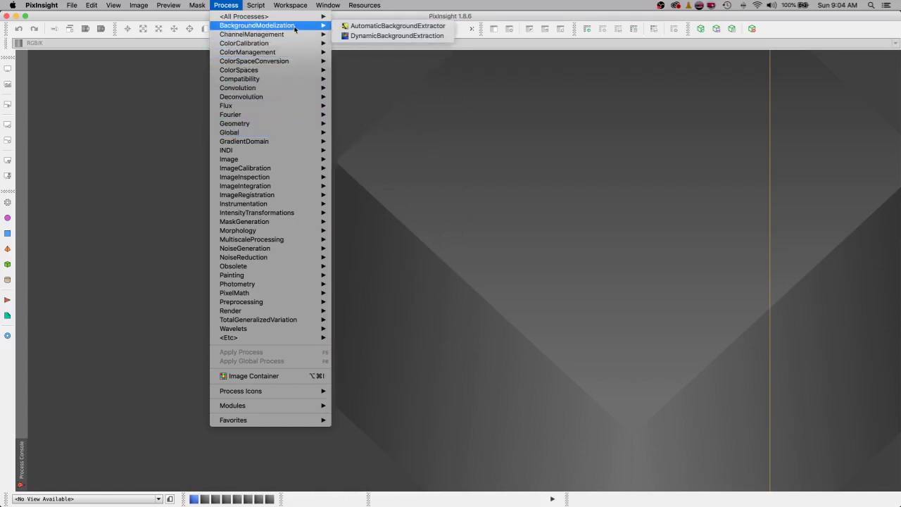
left_click(373, 28)
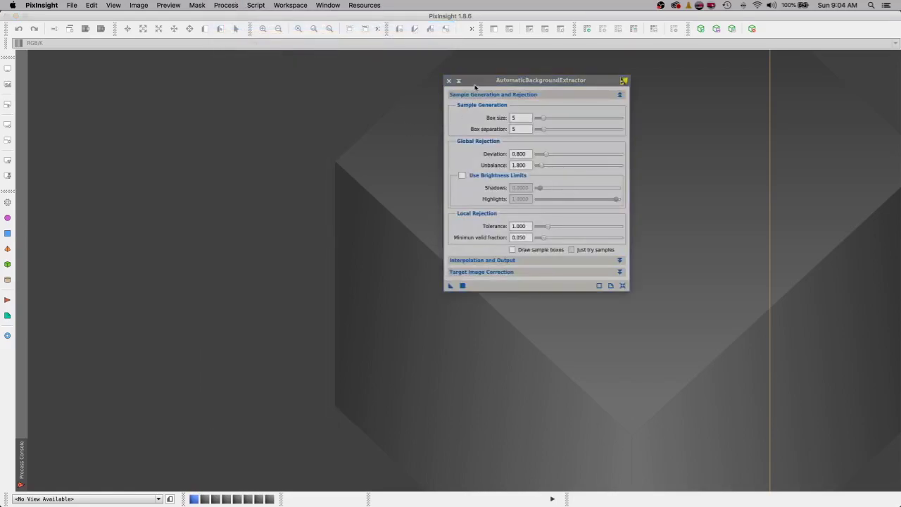
- Shade AutomaticBackgroundExtractor and a newly opened ChannelExtraction to title bars and move both right
left_click(458, 81)
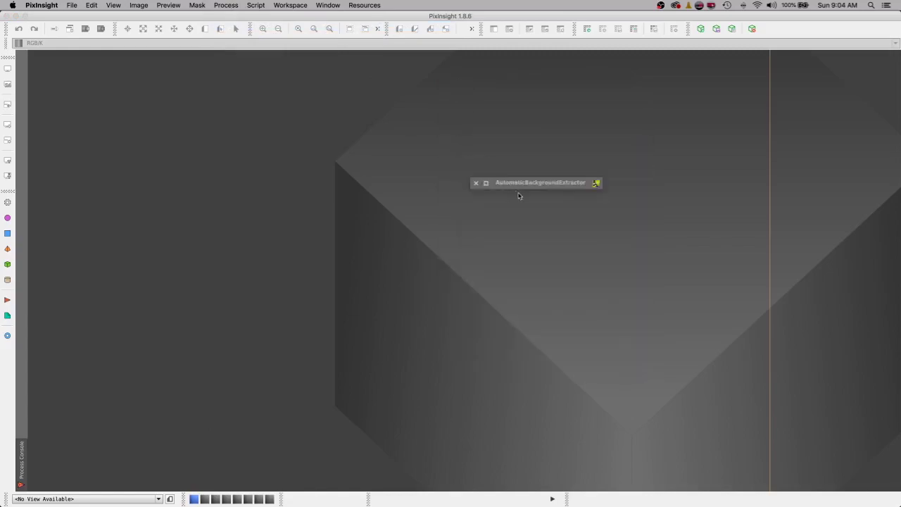
left_click_drag(523, 184, 825, 234)
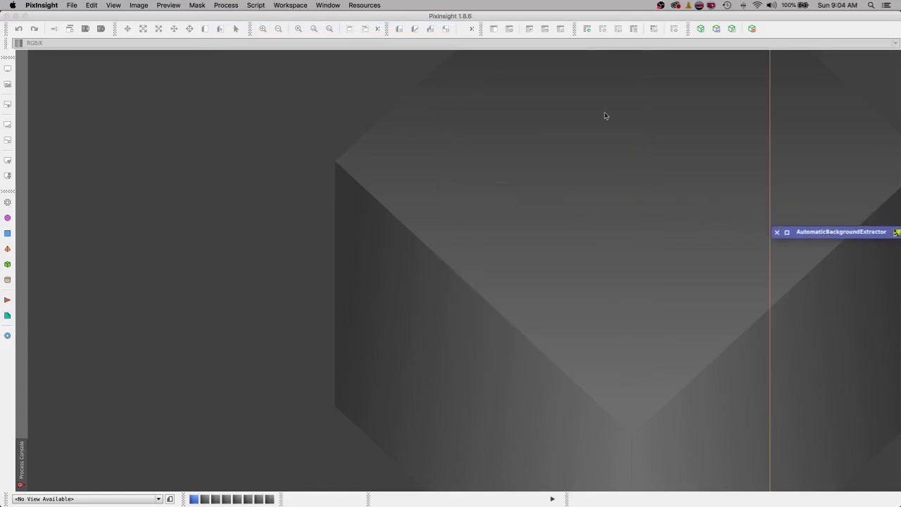
left_click(224, 6)
mouse_move(230, 36)
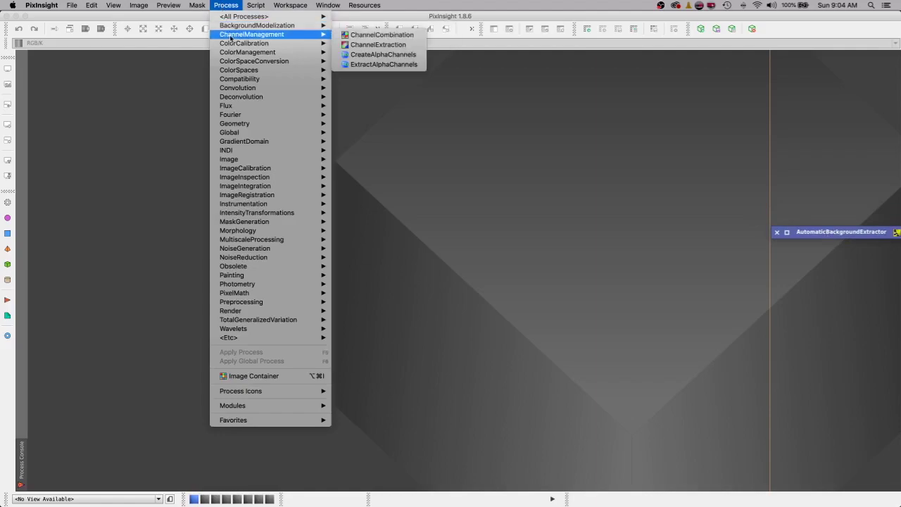
left_click(378, 45)
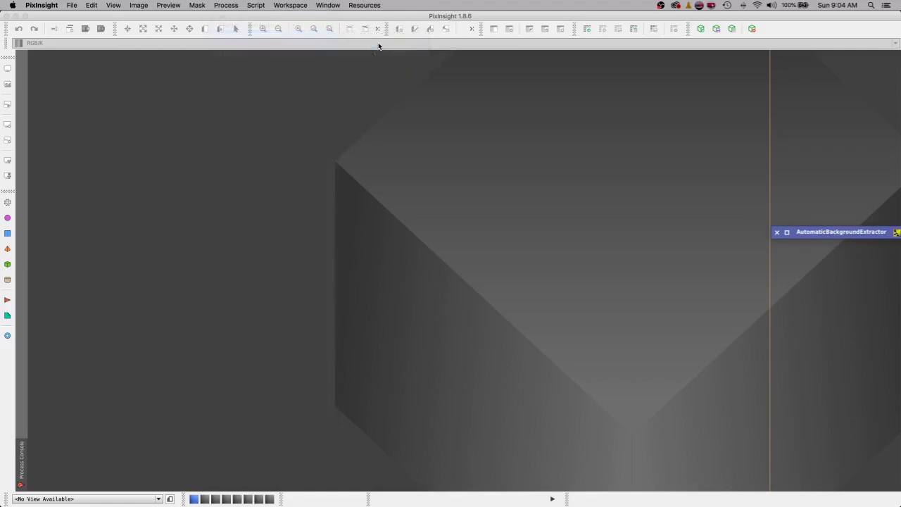
left_click(378, 258)
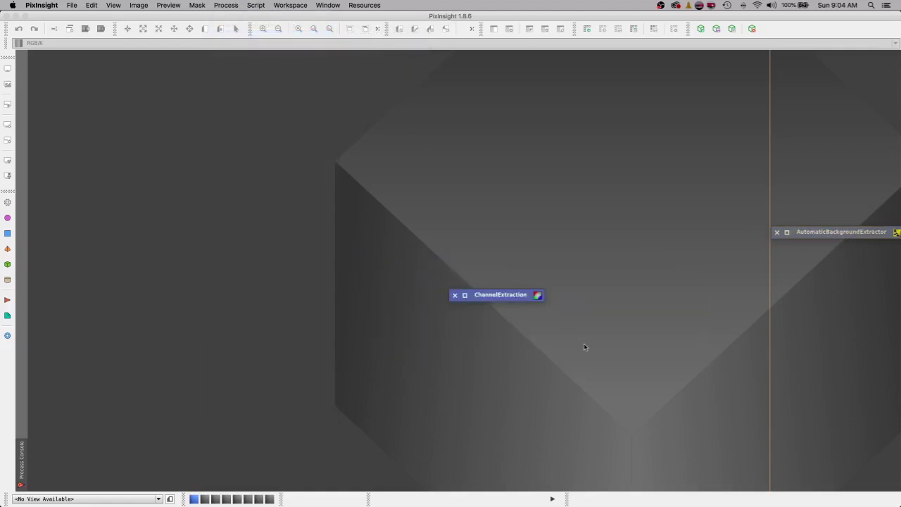
left_click_drag(516, 297, 712, 288)
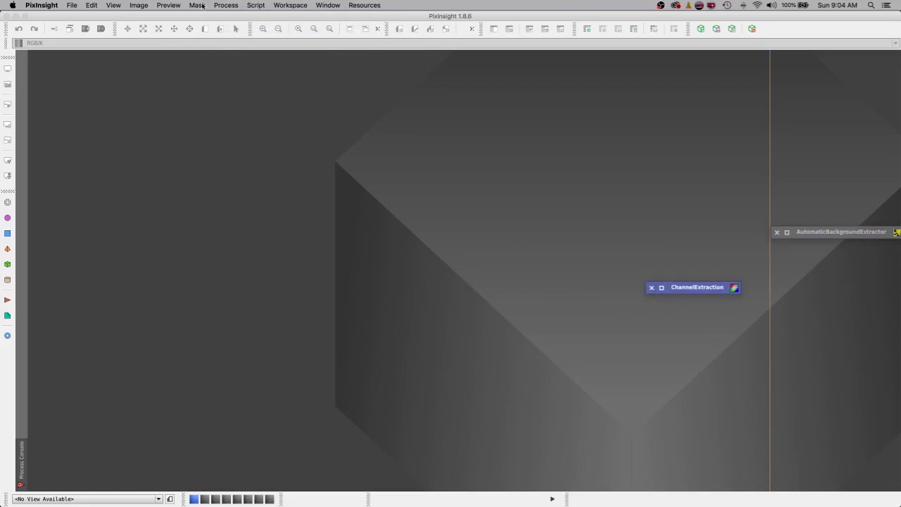
- Open ColorCalibration, shade it, and place it just below ChannelExtraction
left_click(226, 5)
mouse_move(267, 42)
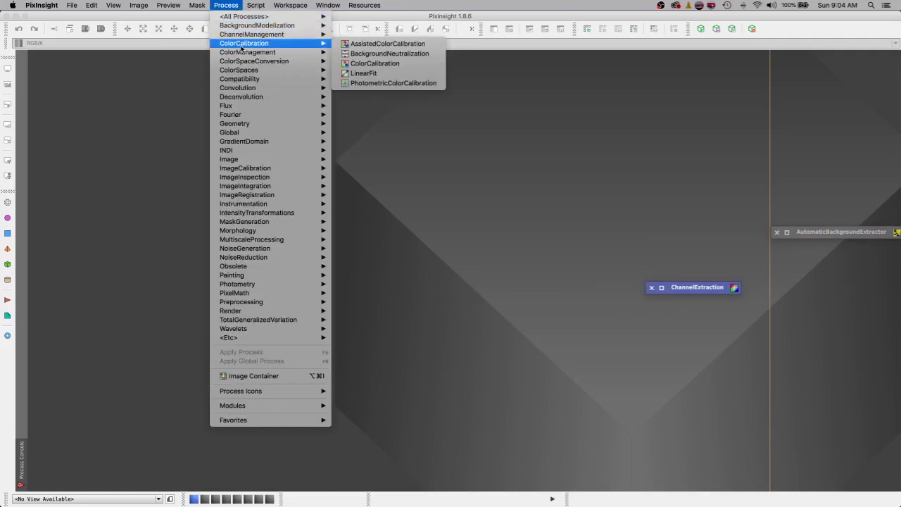
left_click(387, 64)
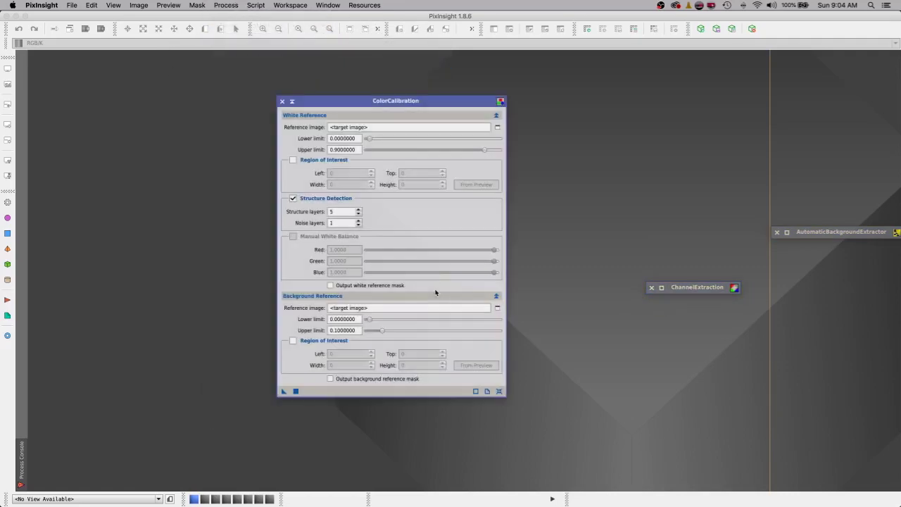
left_click(294, 102)
left_click_drag(395, 100, 693, 316)
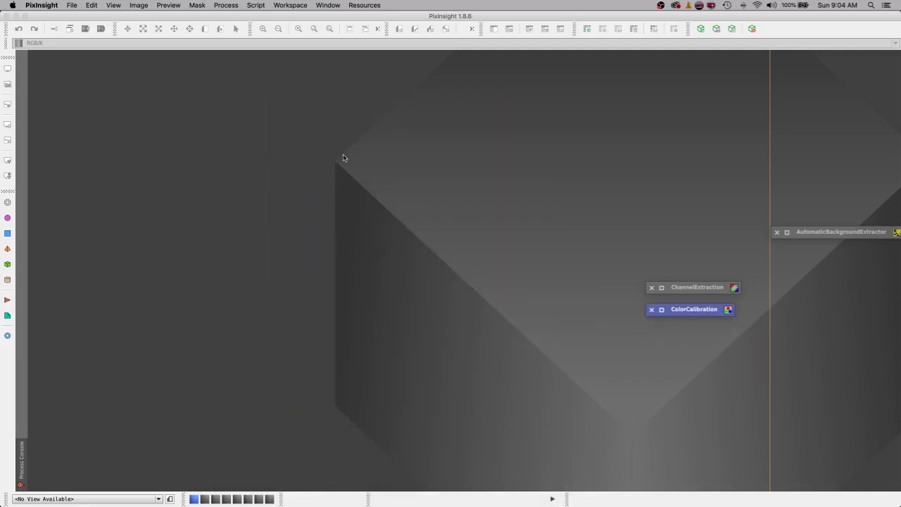
- Open BackgroundNeutralization, LinearFit, Debayer and LRGBCombination from the Process submenus
left_click(223, 6)
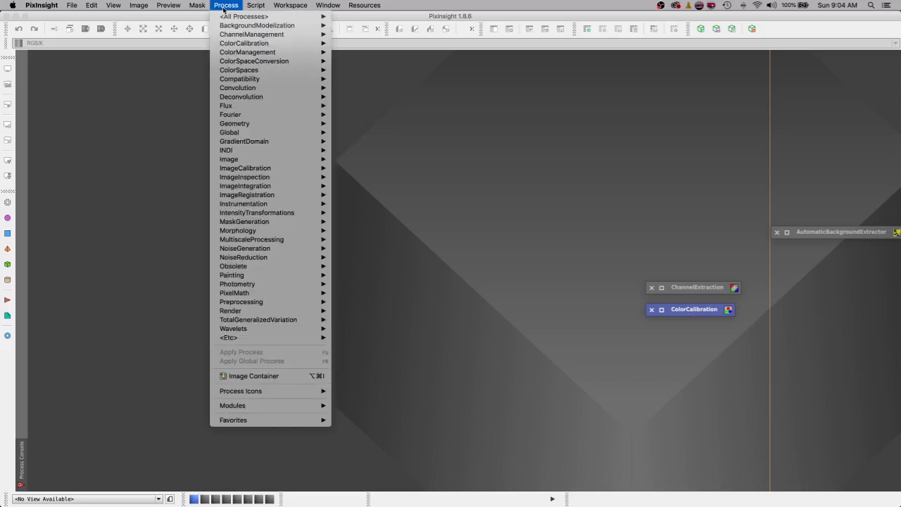
mouse_move(231, 62)
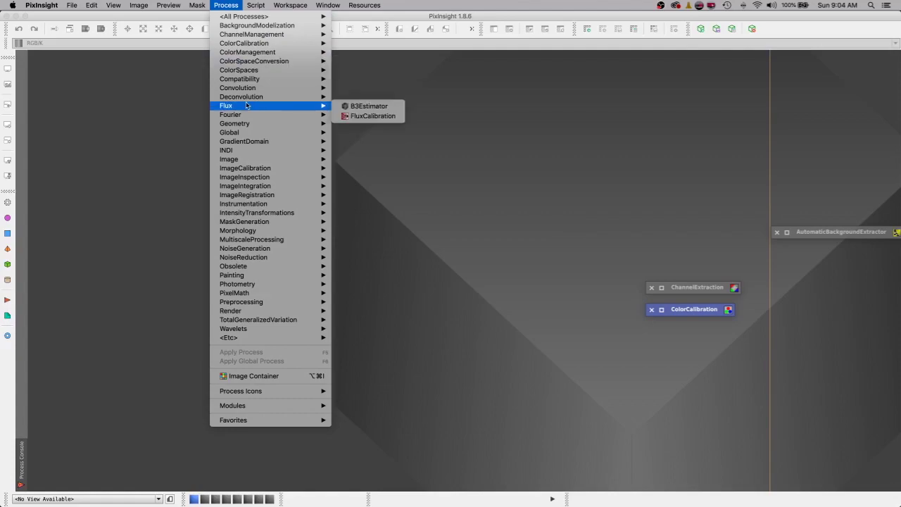
mouse_move(267, 43)
left_click(415, 54)
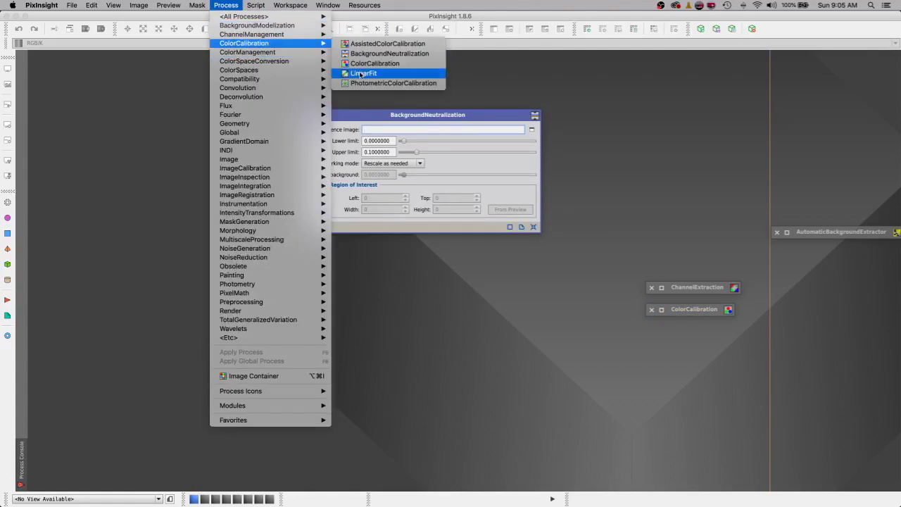
left_click(363, 74)
mouse_move(267, 70)
left_click(363, 110)
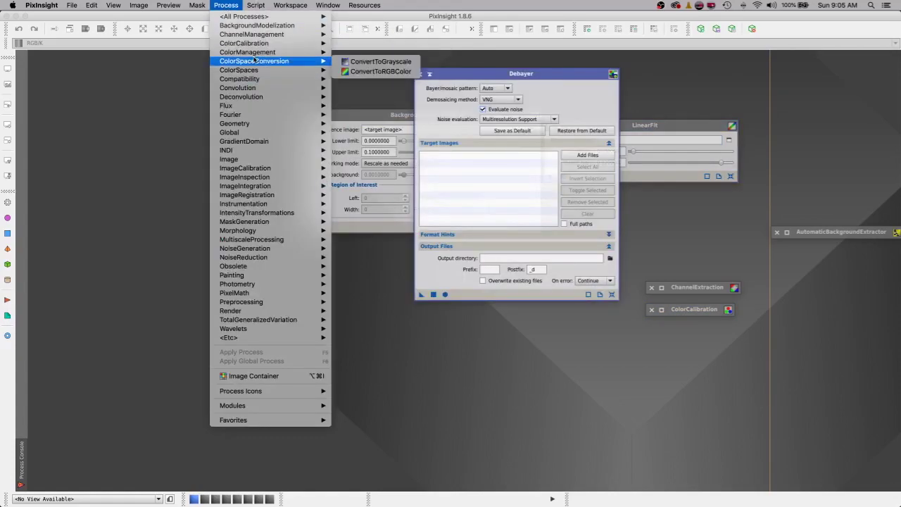
left_click(378, 119)
- Open ImageCalibration, LocalNormalization, ImageIntegration, Blink, StarAlignment and CurvesTransformation
mouse_move(282, 123)
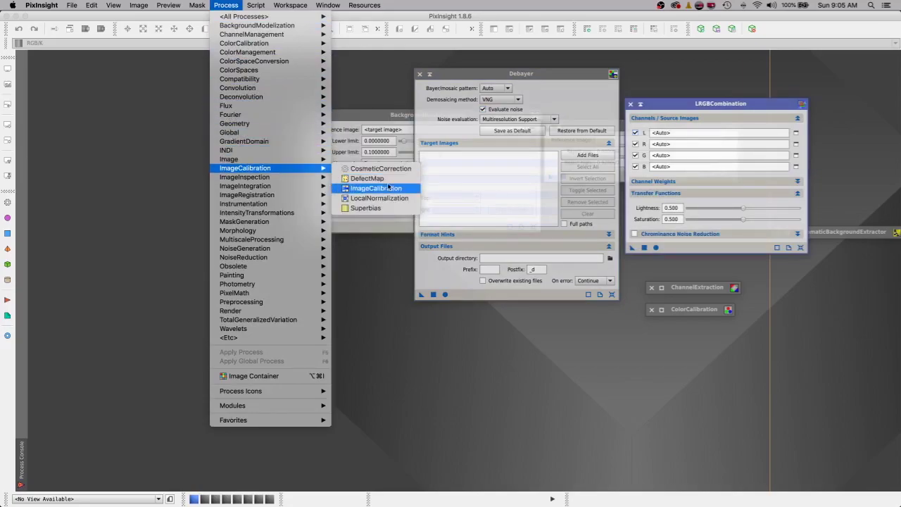
left_click(373, 187)
left_click(377, 198)
mouse_move(268, 180)
left_click(374, 195)
left_click(226, 5)
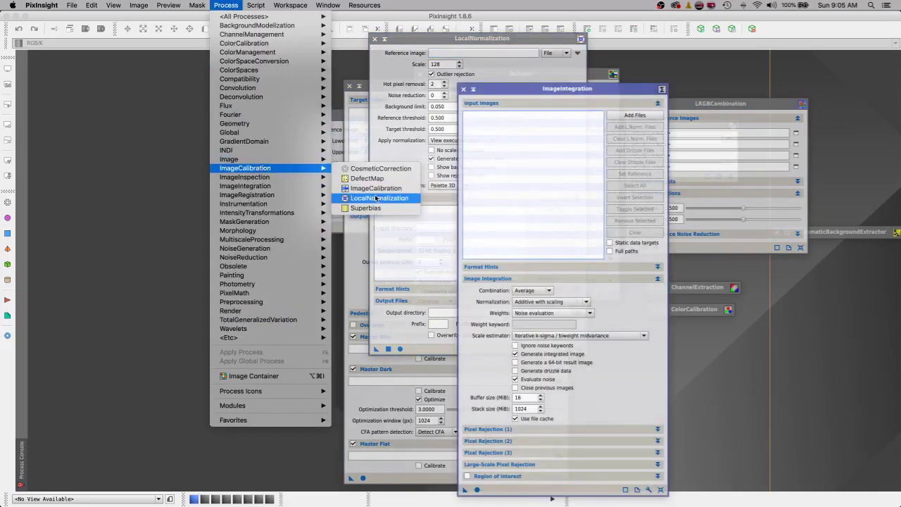
left_click(358, 177)
left_click(363, 205)
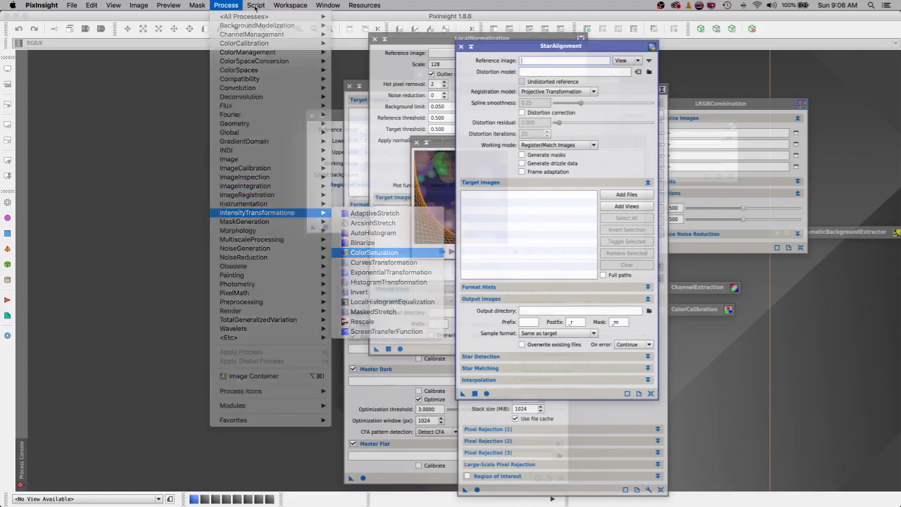
left_click(366, 240)
- Open DrizzleIntegration, another process from that group, HistogramTransformation and ScreenTransferFunction
left_click(226, 6)
left_click(226, 5)
left_click(355, 185)
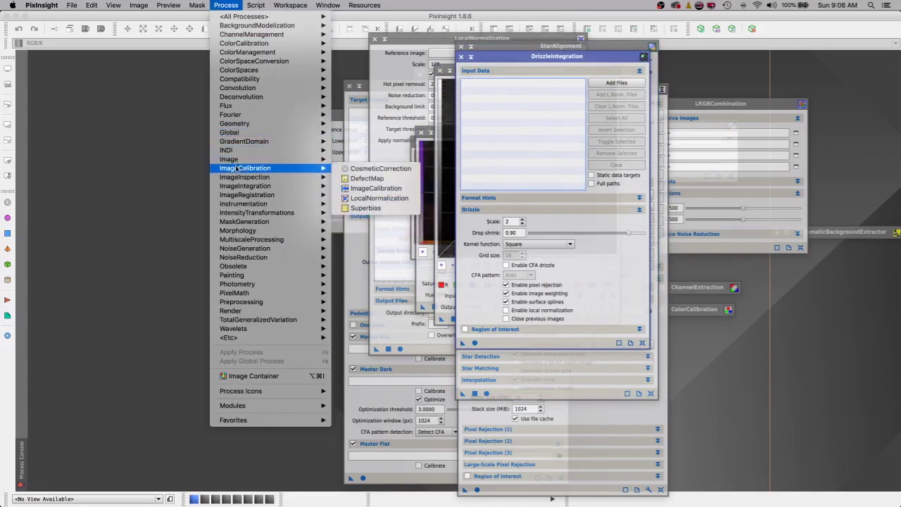
left_click(358, 219)
left_click(226, 4)
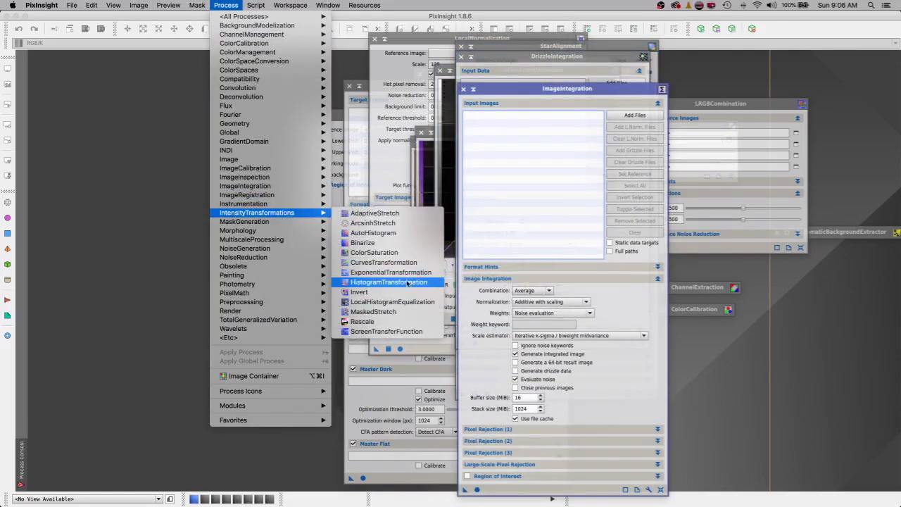
left_click(384, 336)
left_click(226, 5)
left_click(380, 324)
- Open HDRMultiscaleTransform, MultiscaleLinearTransform, ACDNR and SCNR, then close the Process menu
left_click(226, 5)
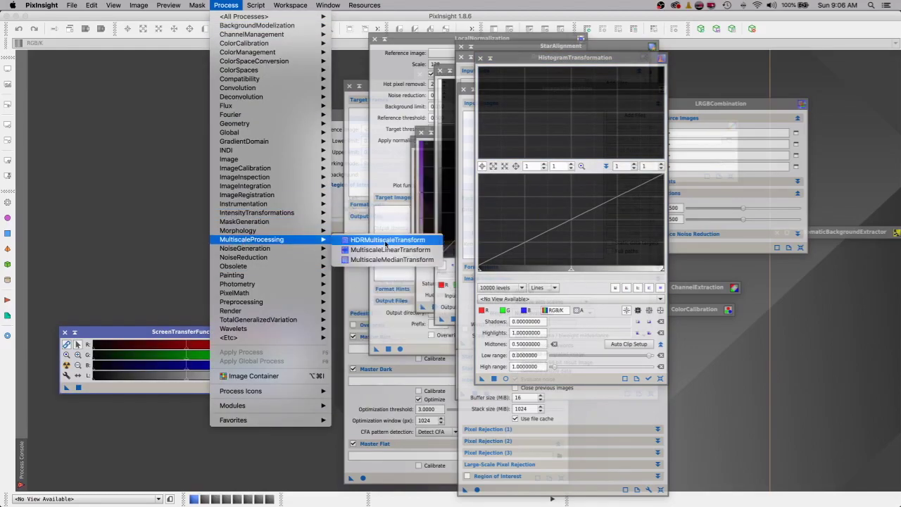
left_click(374, 239)
left_click(374, 248)
left_click(226, 5)
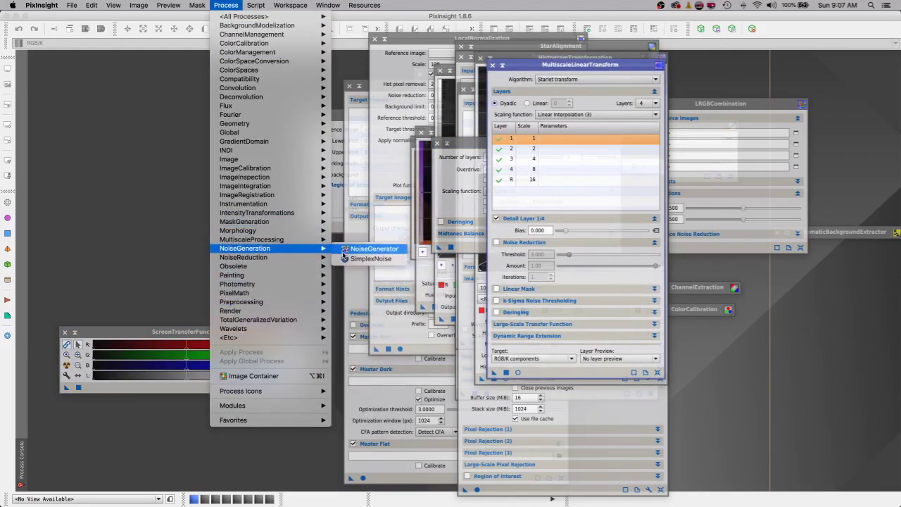
left_click(374, 257)
left_click(226, 5)
left_click(373, 301)
left_click(226, 4)
left_click(256, 125)
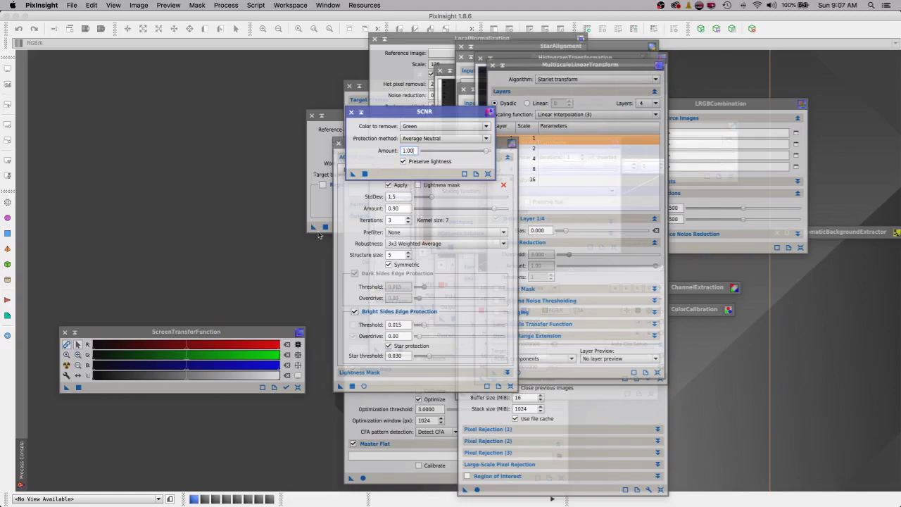
- Iconize SCNR, ACDNR, MultiscaleLinearTransform, HistogramTransformation, DrizzleIntegration, StarAlignment, CurvesTransformation, LocalNormalization and ImageCalibration
left_click(361, 112)
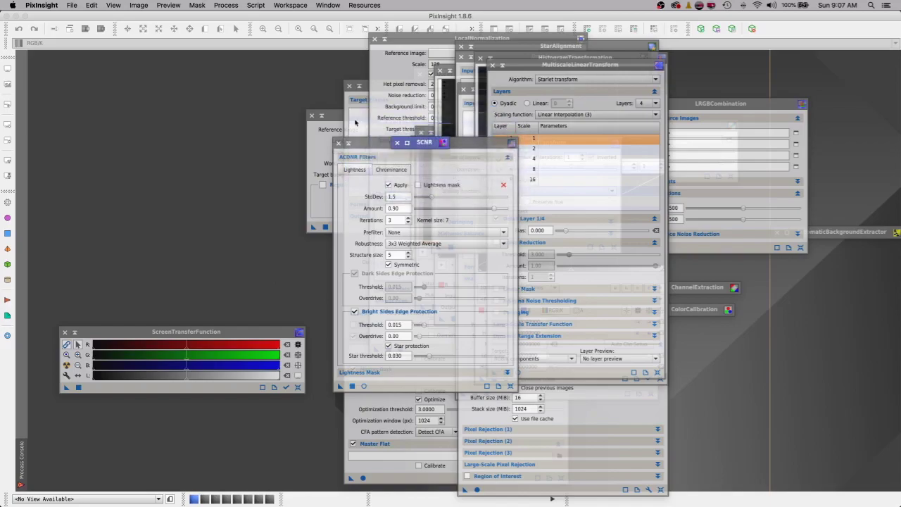
left_click(349, 144)
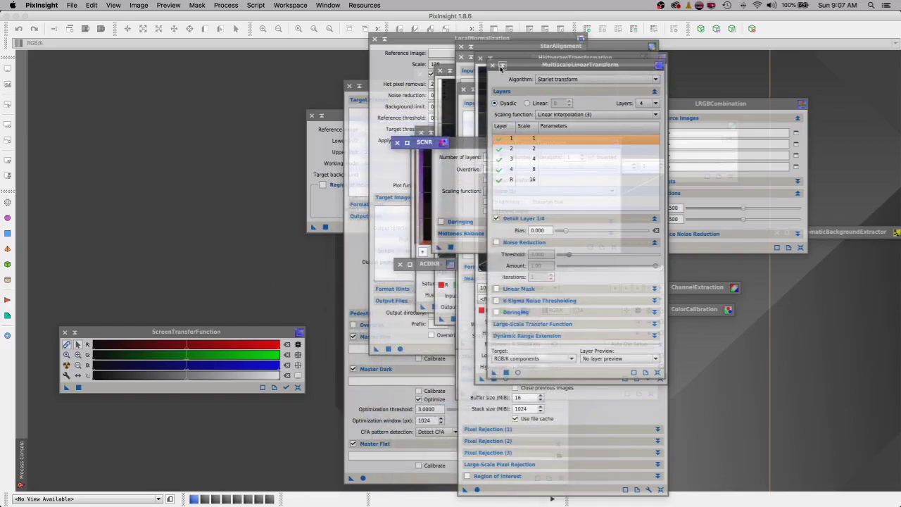
left_click(501, 64)
left_click(491, 58)
left_click(472, 57)
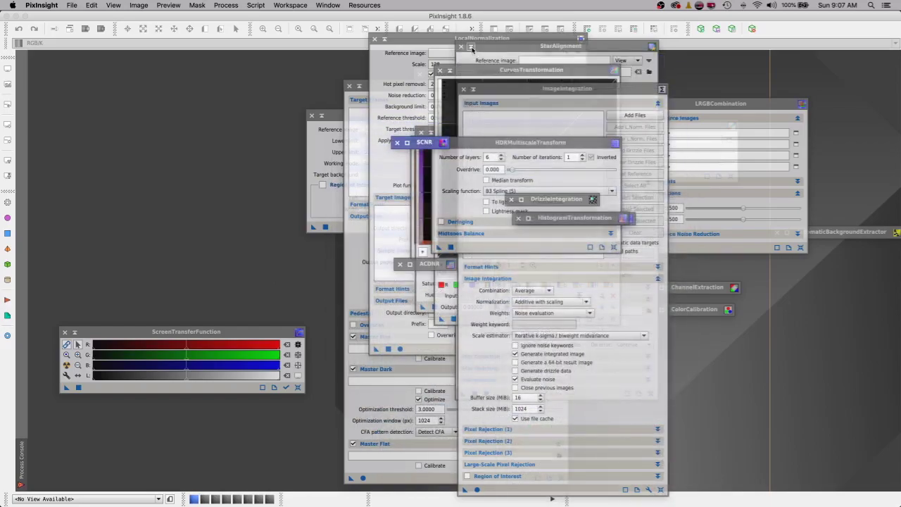
left_click(471, 46)
left_click(450, 69)
left_click(384, 38)
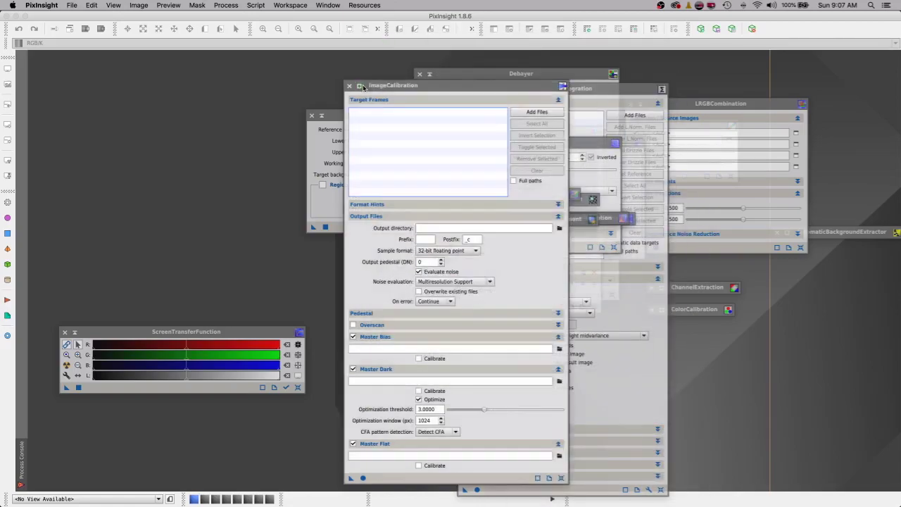
left_click(360, 34)
- Iconize BackgroundNeutralization, Debayer, ImageIntegration, HDRMultiscaleTransform, Blink, LinearFit, LRGBCombination and ScreenTransferFunction
left_click(321, 115)
left_click(429, 74)
left_click(473, 89)
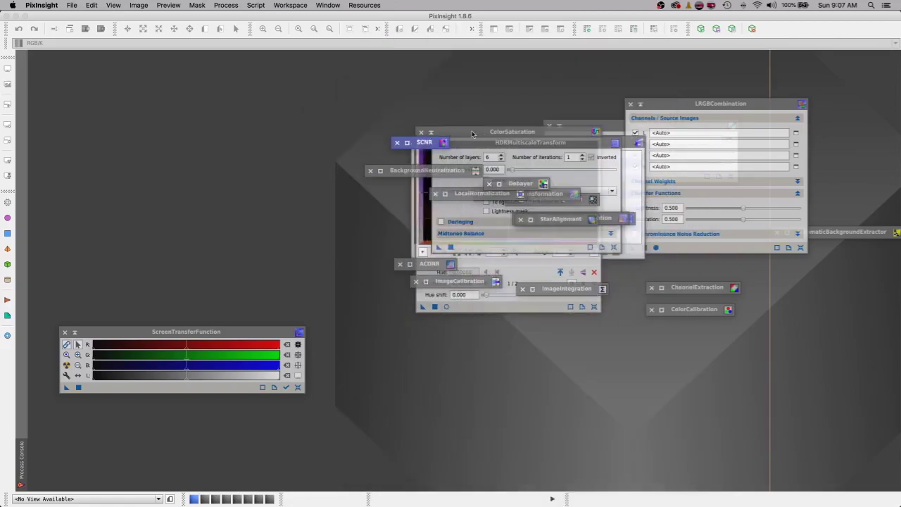
left_click(445, 143)
left_click(445, 142)
left_click(425, 144)
left_click(559, 126)
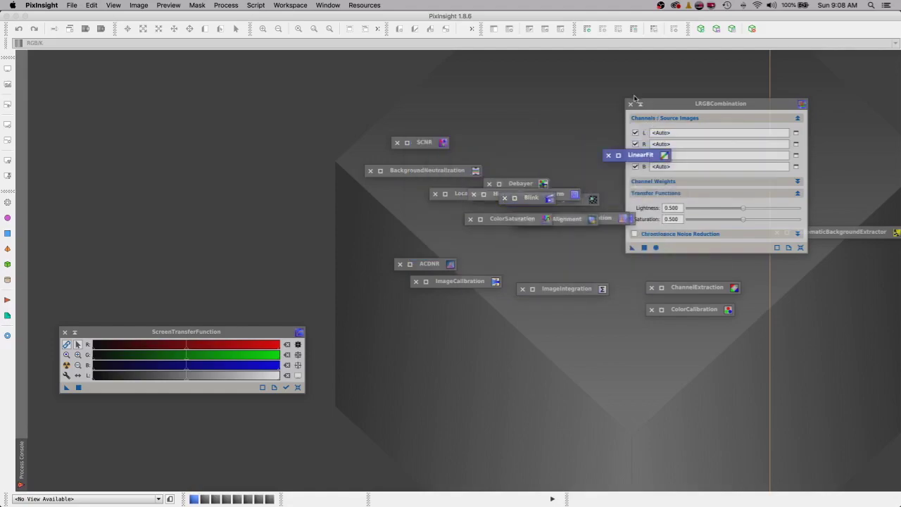
left_click(640, 104)
left_click(74, 332)
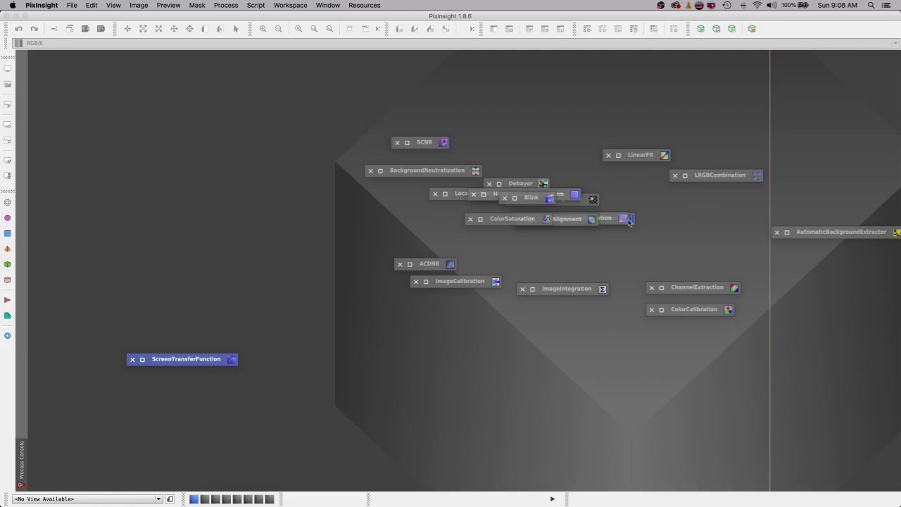
- Put Blink and Debayer at the top right and pull ColorSaturation, StarAlignment, HDRMultiscaleTransform, LocalNormalization and CurvesTransformation apart
left_click_drag(532, 204, 806, 64)
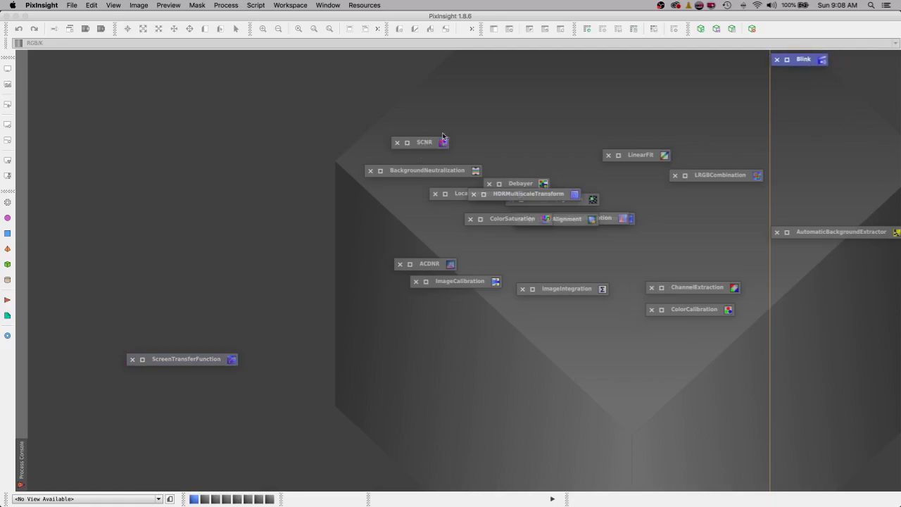
left_click_drag(511, 219, 505, 360)
left_click_drag(570, 218, 573, 250)
left_click_drag(535, 194, 562, 115)
left_click_drag(520, 183, 807, 104)
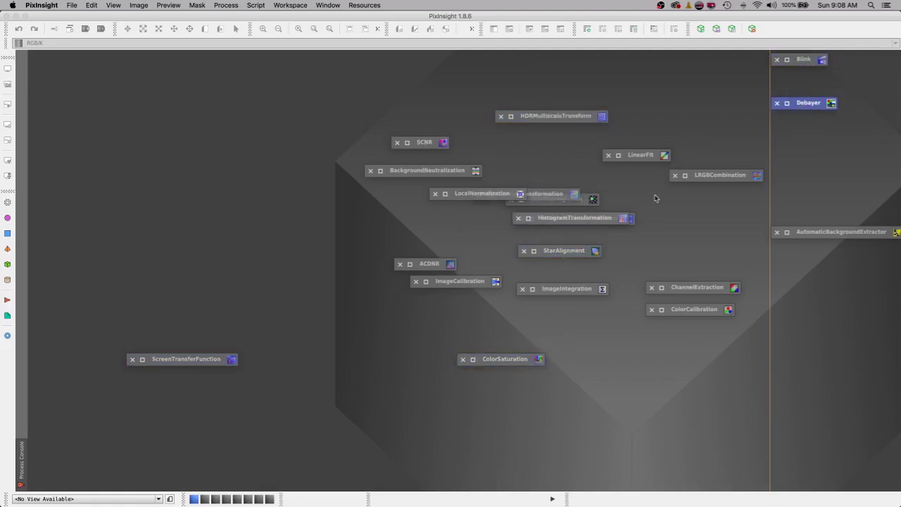
left_click_drag(486, 197, 399, 222)
left_click_drag(535, 196, 558, 168)
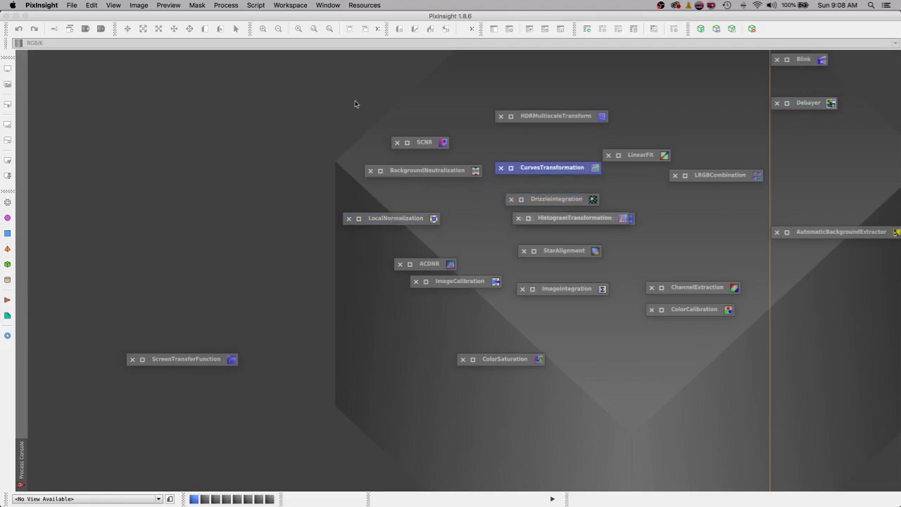
left_click(226, 5)
- Open CosmeticCorrection from <All Processes> and turn it into a process icon
mouse_move(229, 26)
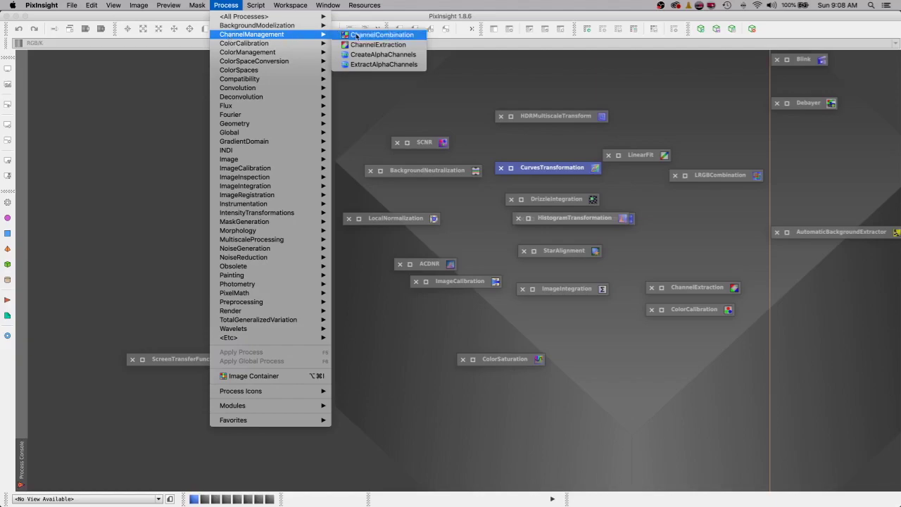
mouse_move(285, 43)
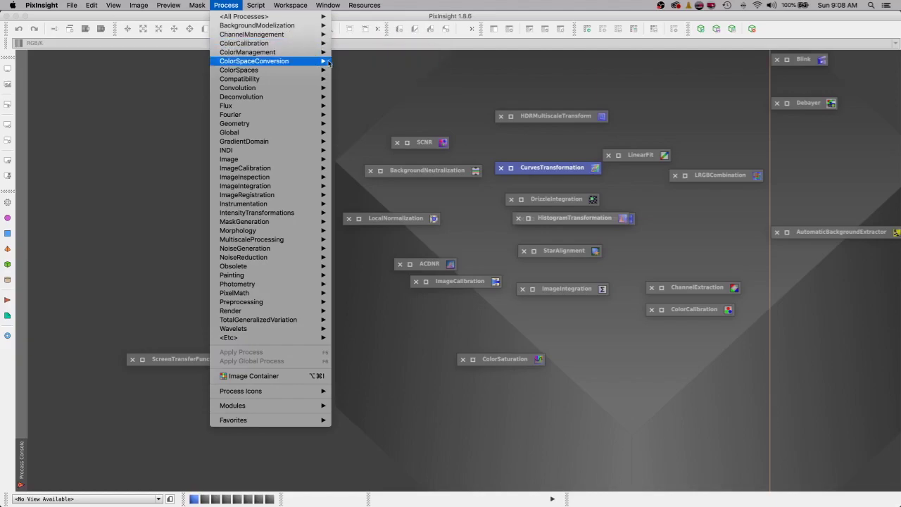
mouse_move(316, 65)
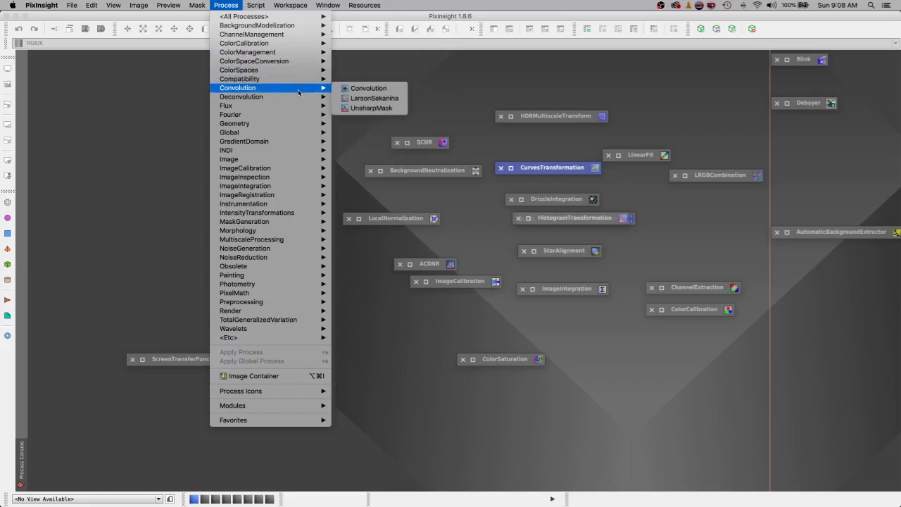
mouse_move(297, 105)
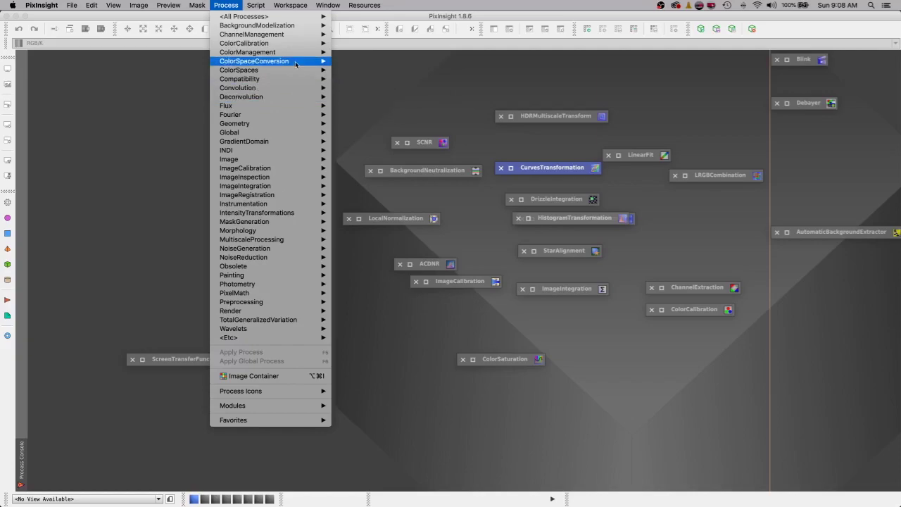
mouse_move(299, 17)
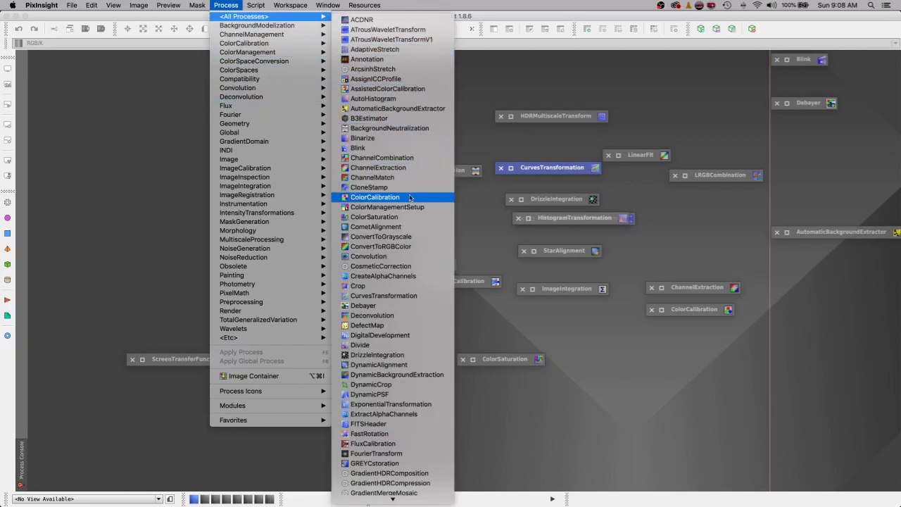
left_click(388, 266)
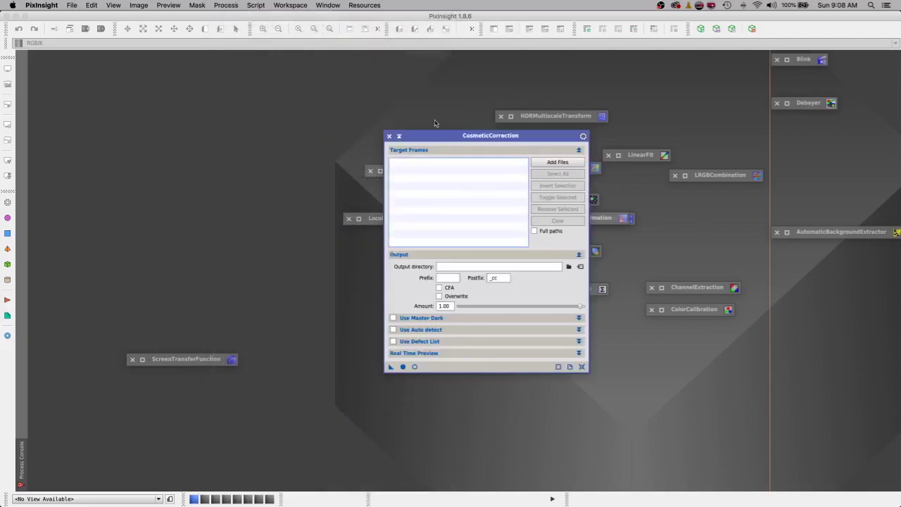
left_click(399, 137)
- Move CosmeticCorrection, ChannelExtraction, ColorSaturation, ColorCalibration, HistogramTransformation and ScreenTransferFunction into the right column
left_click_drag(772, 134, 803, 106)
left_click_drag(425, 175, 810, 241)
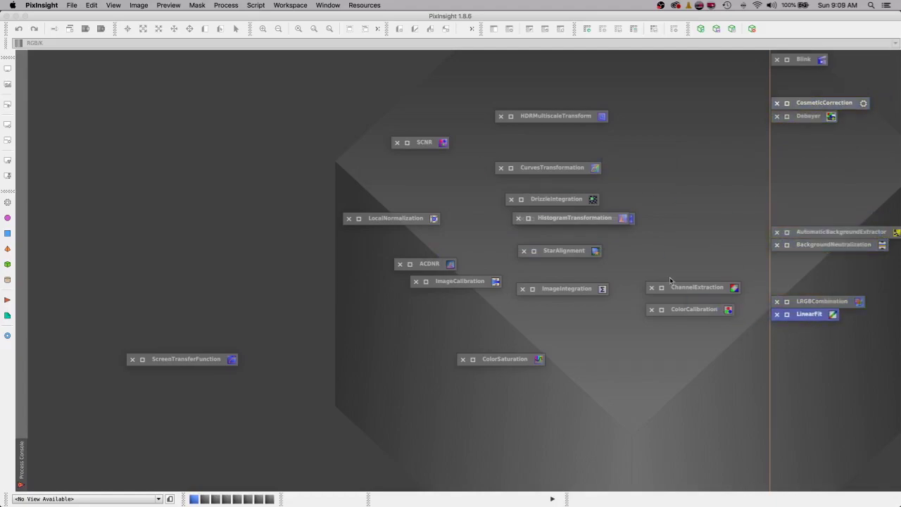
left_click_drag(697, 287, 822, 364)
left_click_drag(505, 359, 819, 351)
left_click_drag(694, 309, 820, 257)
left_click_drag(575, 218, 833, 406)
left_click_drag(186, 359, 830, 419)
- Reposition SCNR, MultiscaleLinearTransform, StarAlignment and HDRMultiscaleTransform, and put ImageCalibration at the column top
left_click_drag(424, 142, 733, 406)
left_click_drag(580, 218, 834, 441)
left_click_drag(563, 250, 817, 149)
left_click_drag(555, 116, 662, 334)
left_click_drag(459, 281, 821, 71)
left_click(226, 4)
left_click(566, 289)
- Stack ImageIntegration, LocalNormalization, StarAlignment, DrizzleIntegration and LinearFit, and move the background group up
left_click_drag(566, 289, 823, 97)
left_click_drag(809, 116, 808, 110)
left_click_drag(381, 219, 817, 135)
left_click_drag(556, 198, 822, 147)
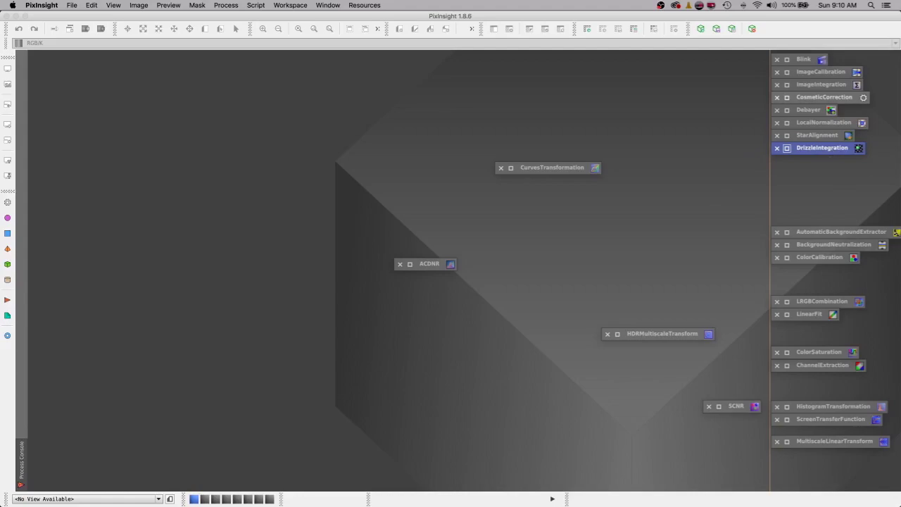
left_click_drag(832, 314, 832, 161)
left_click_drag(838, 232, 837, 193)
- Order ColorCalibration, ChannelExtraction, MultiscaleLinearTransform, HDRMultiscaleTransform, ACDNR, SCNR and CurvesTransformation down the column
left_click_drag(834, 244, 820, 219)
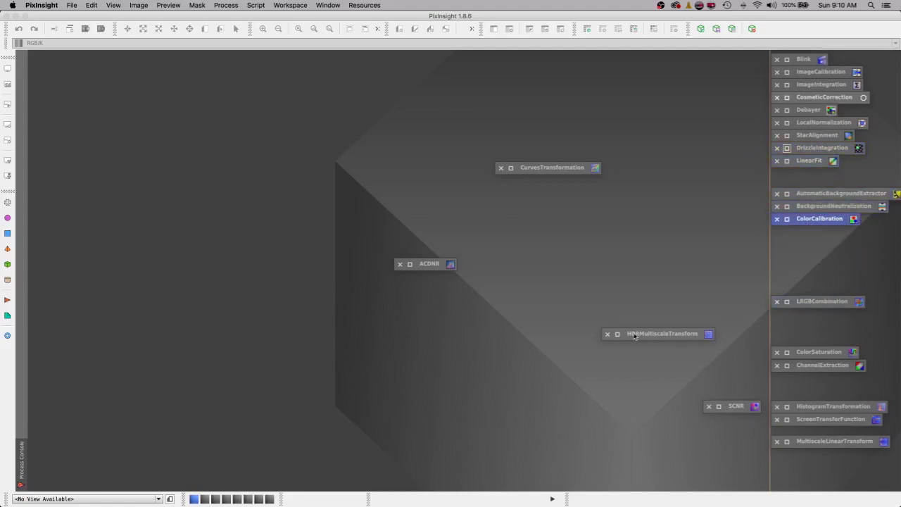
left_click_drag(820, 365, 820, 242)
left_click_drag(831, 440, 830, 255)
left_click_drag(635, 333, 804, 268)
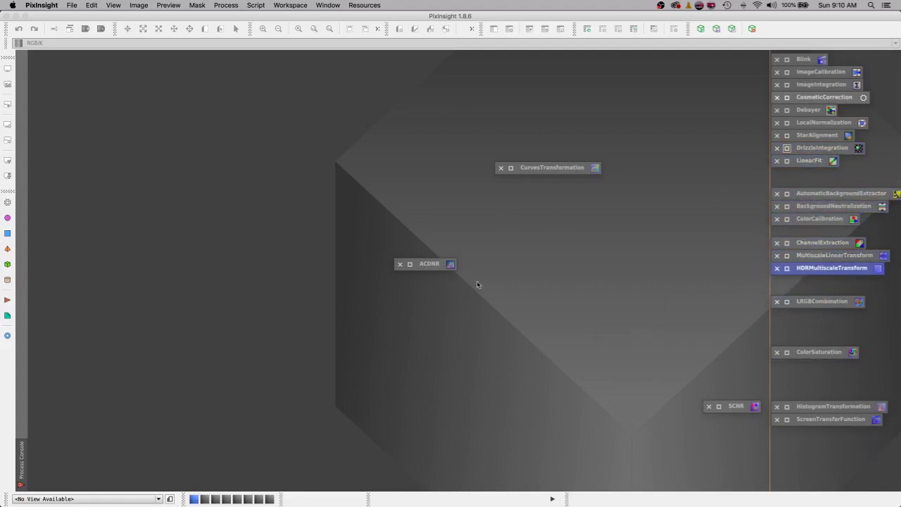
left_click_drag(429, 263, 806, 321)
left_click_drag(736, 406, 804, 334)
left_click_drag(542, 169, 816, 371)
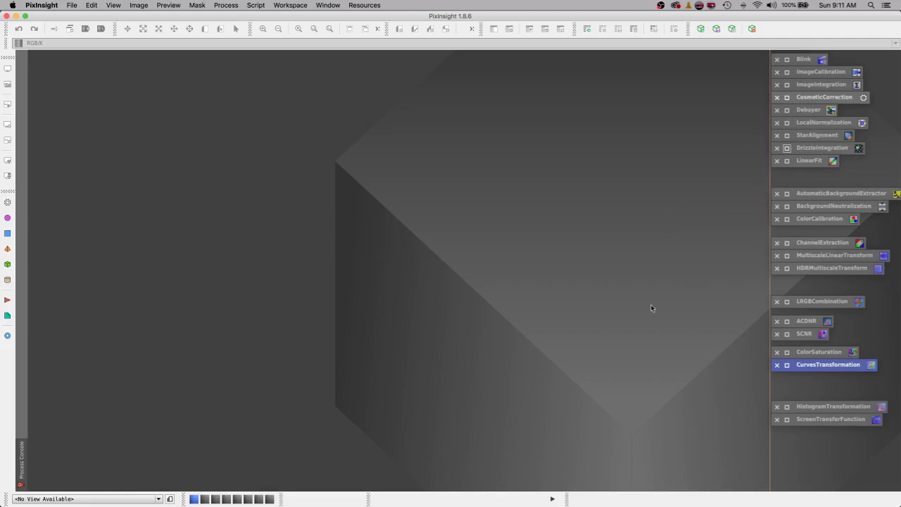
- Start File > Save Project and name the file Template Project2 in Folder Template
left_click(71, 7)
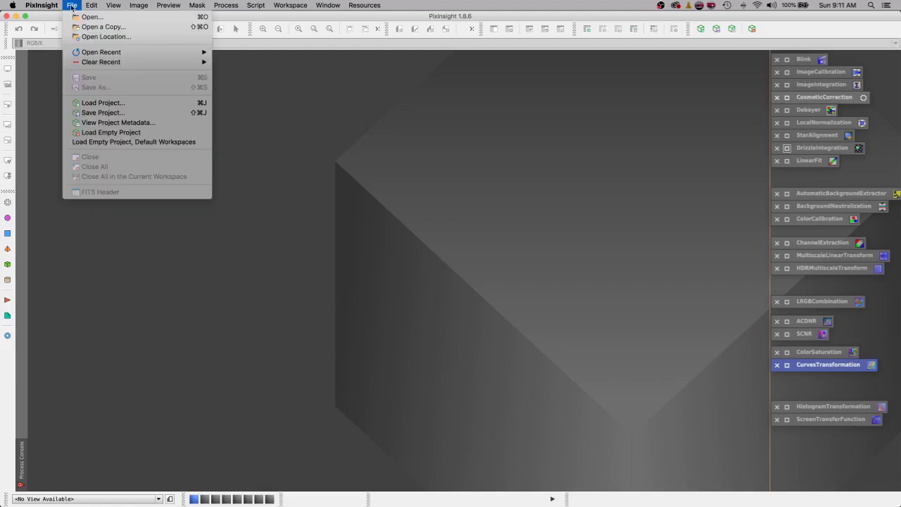
left_click(94, 114)
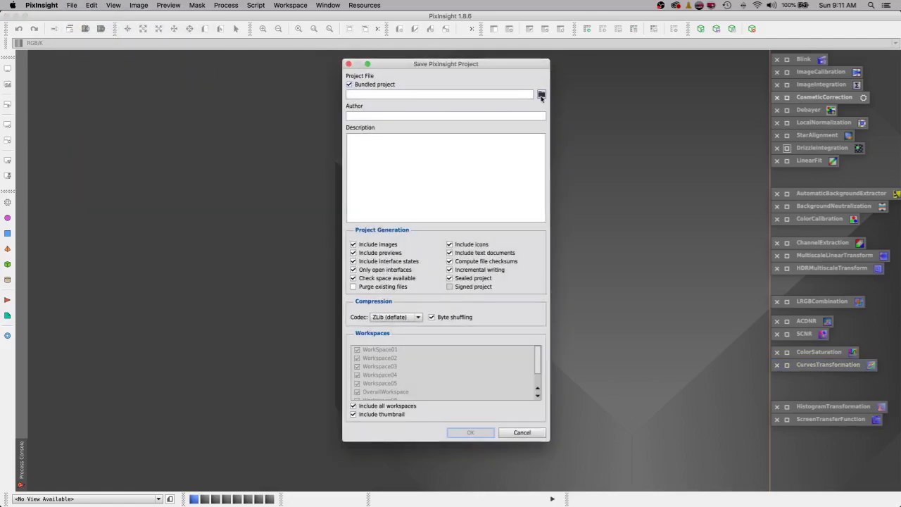
left_click(541, 96)
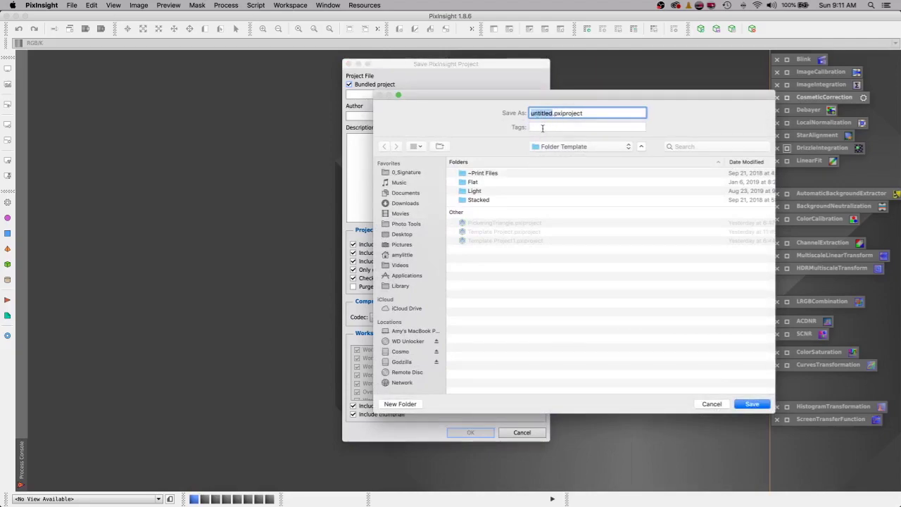
type("Templat")
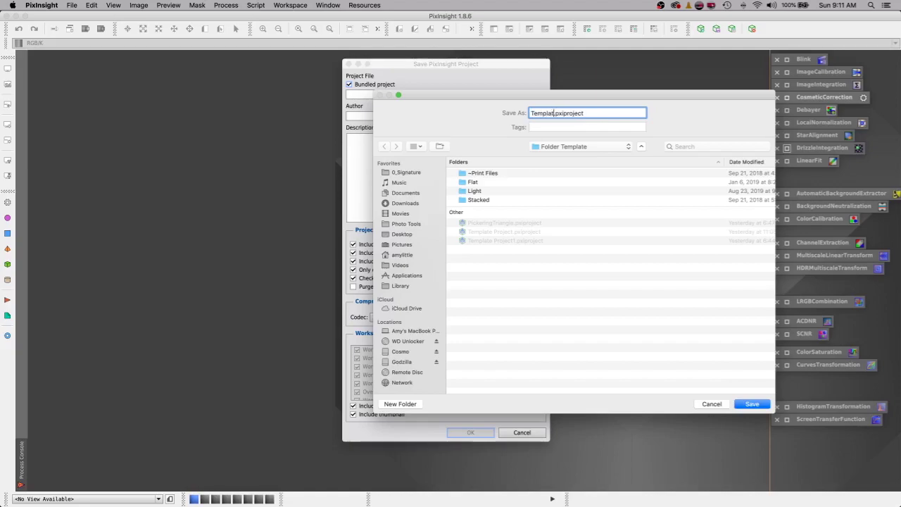
type("e Project2")
left_click(751, 406)
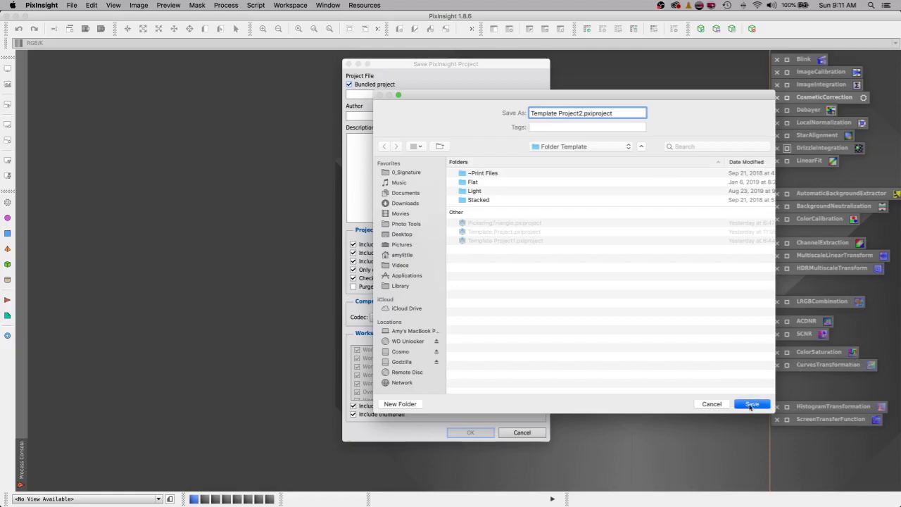
- Enter the author's name and description 'Template Project - Save', then save the project
left_click(393, 116)
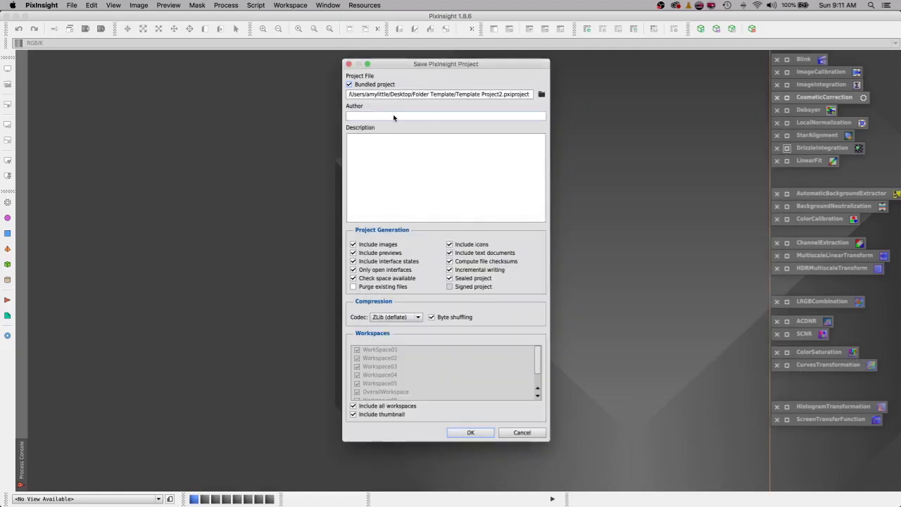
type("Amy Astro")
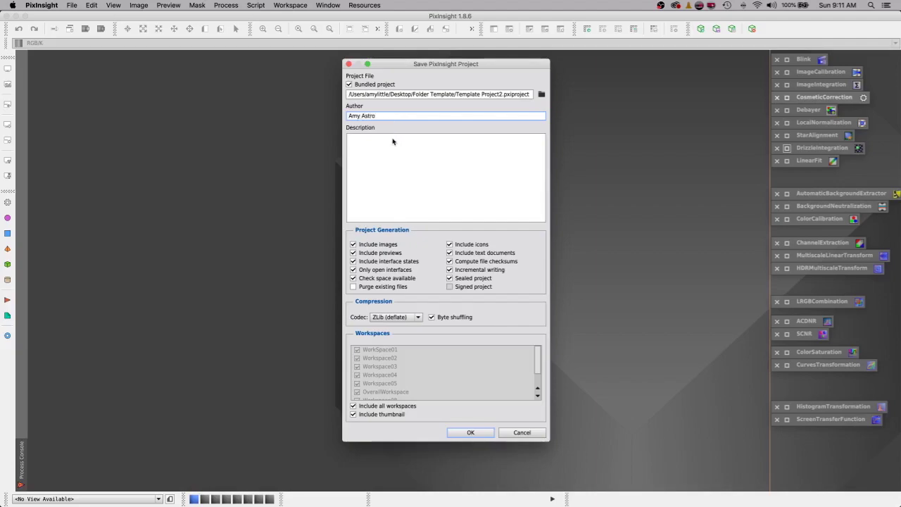
left_click(388, 152)
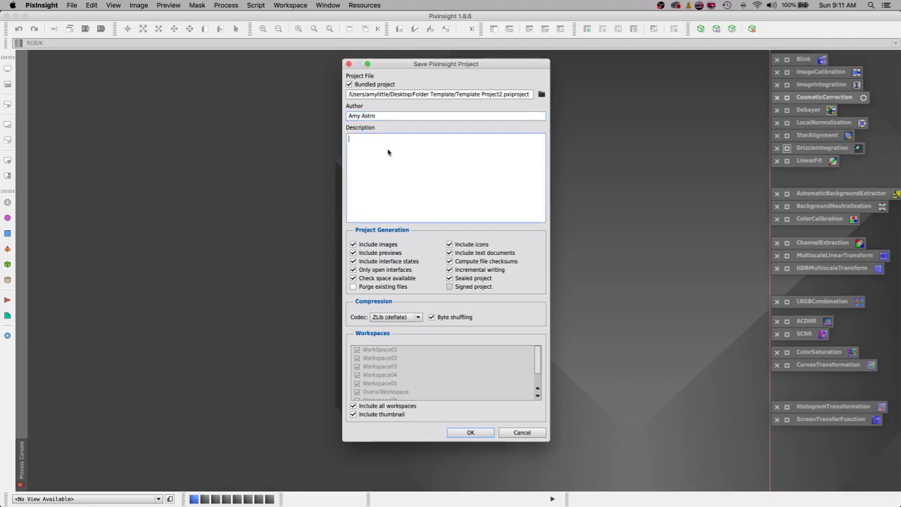
type("Template Project - Save As")
left_click(469, 433)
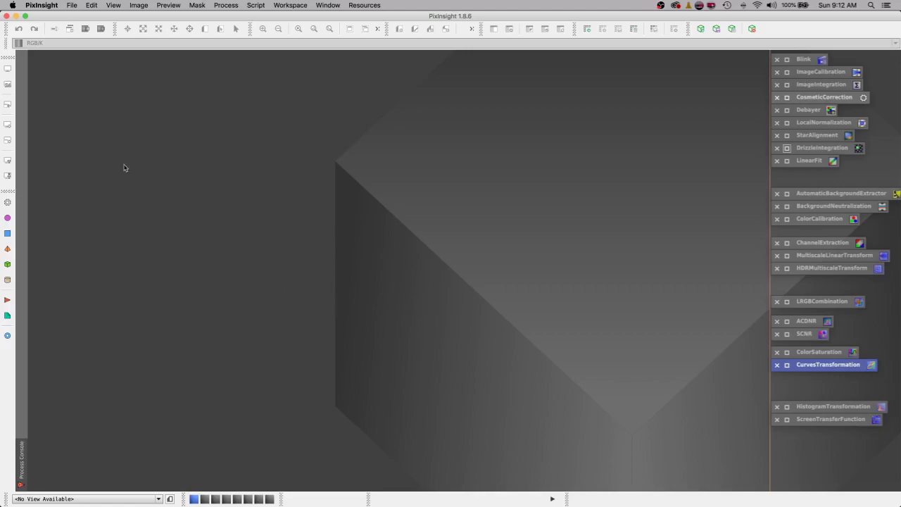
left_click(72, 6)
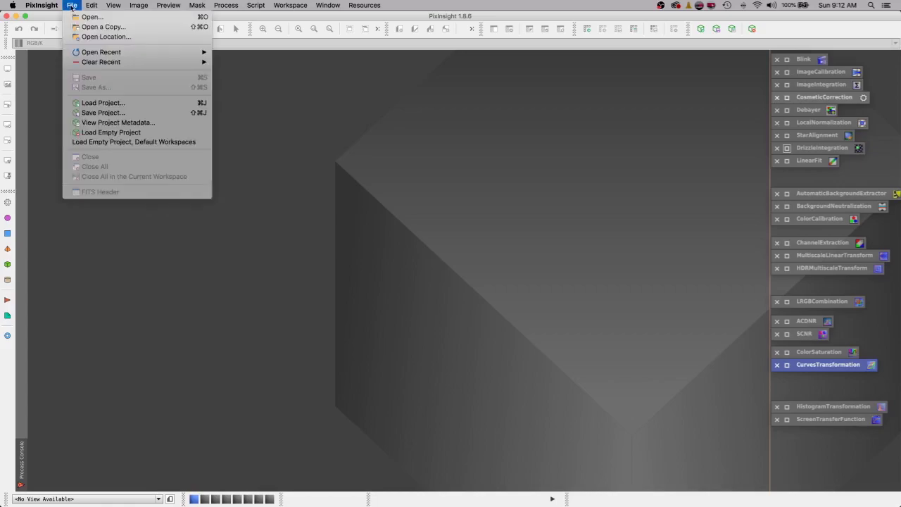
- Load an empty project and confirm the reset to defaults, clearing all process icons
left_click(108, 134)
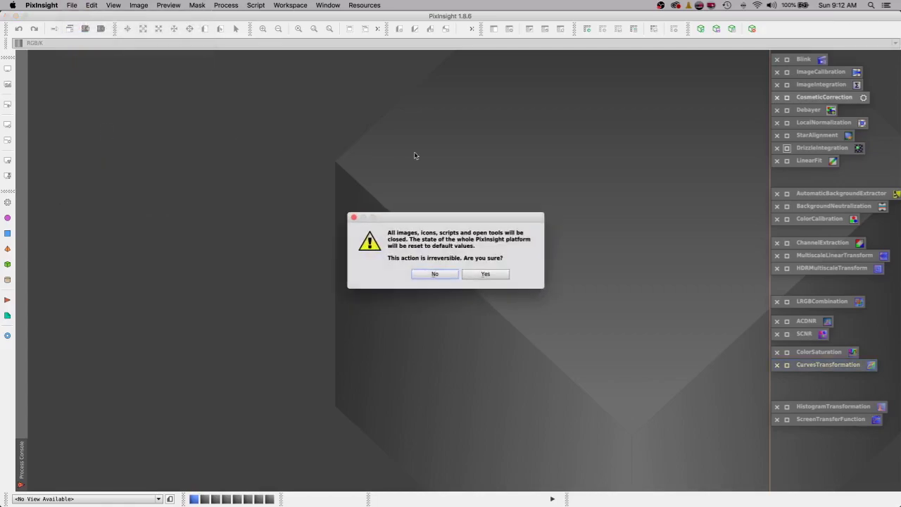
left_click(487, 275)
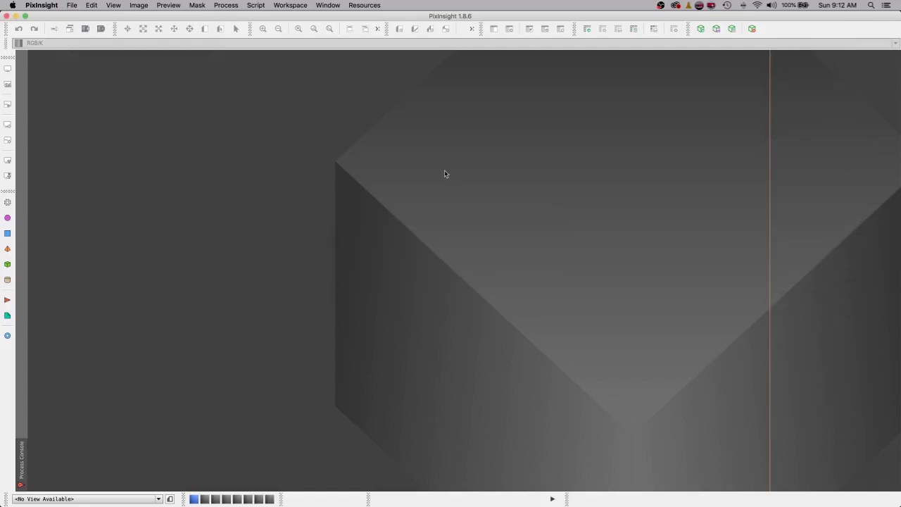
left_click(72, 6)
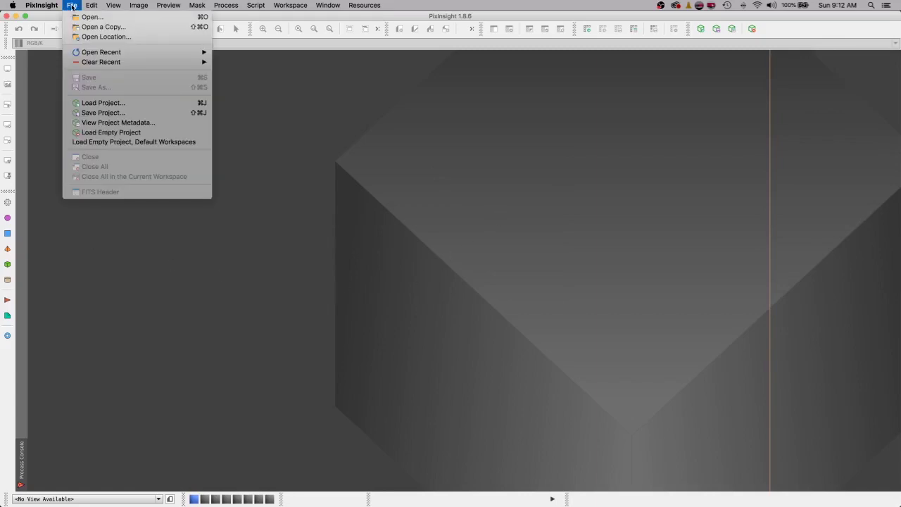
- Load Template Project2.pxiproject from the Folder Template folder via Load Project
mouse_move(97, 57)
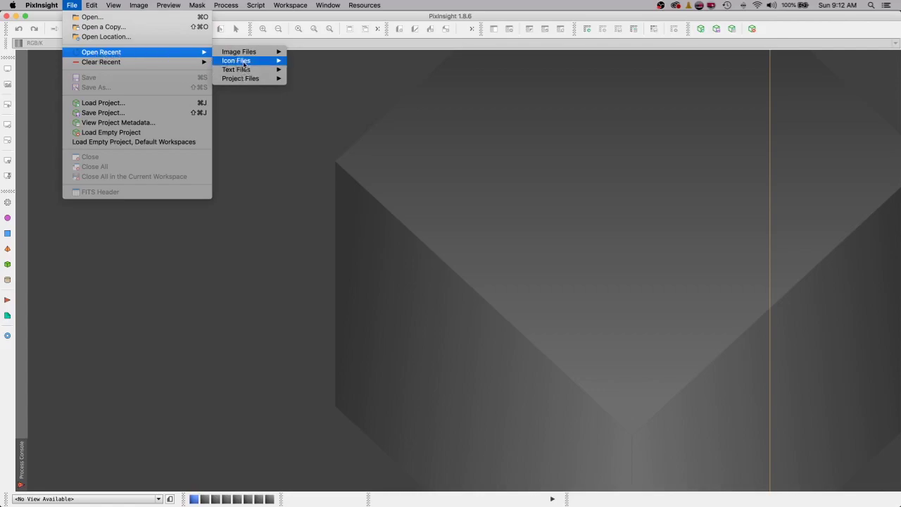
mouse_move(244, 79)
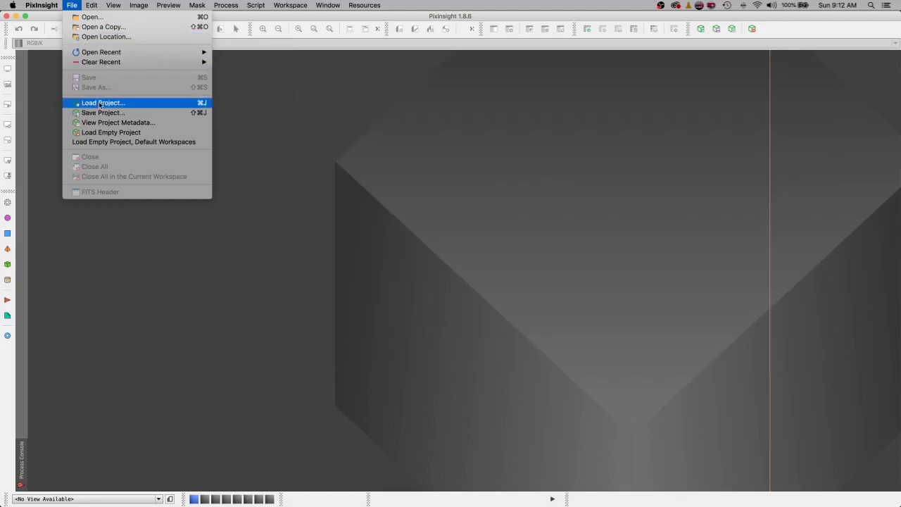
left_click(101, 104)
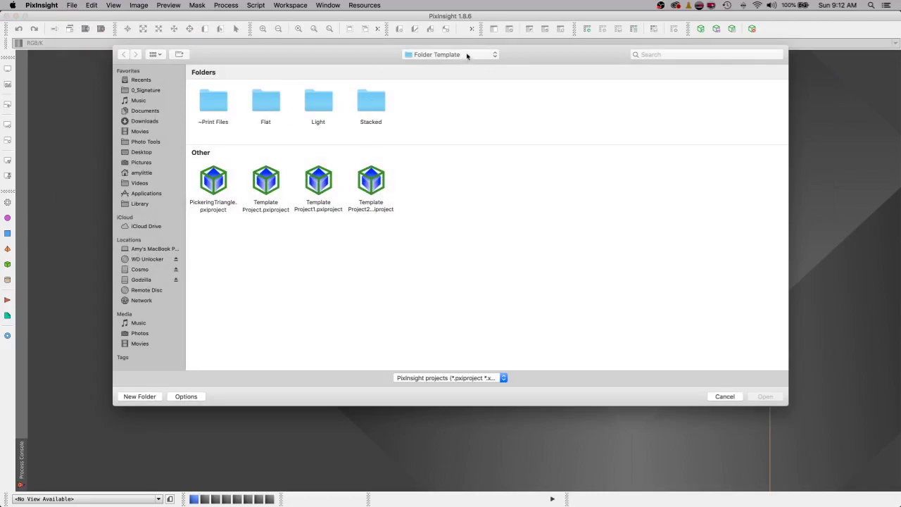
left_click(369, 183)
left_click(764, 397)
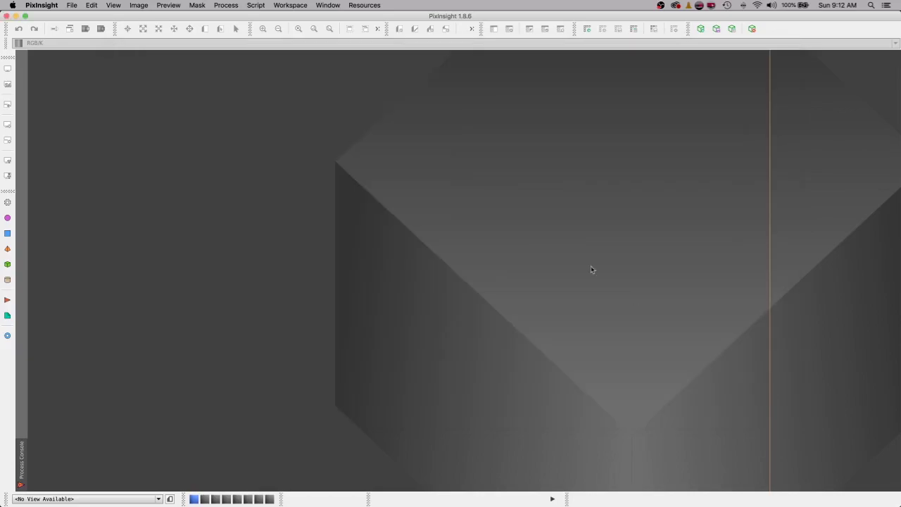